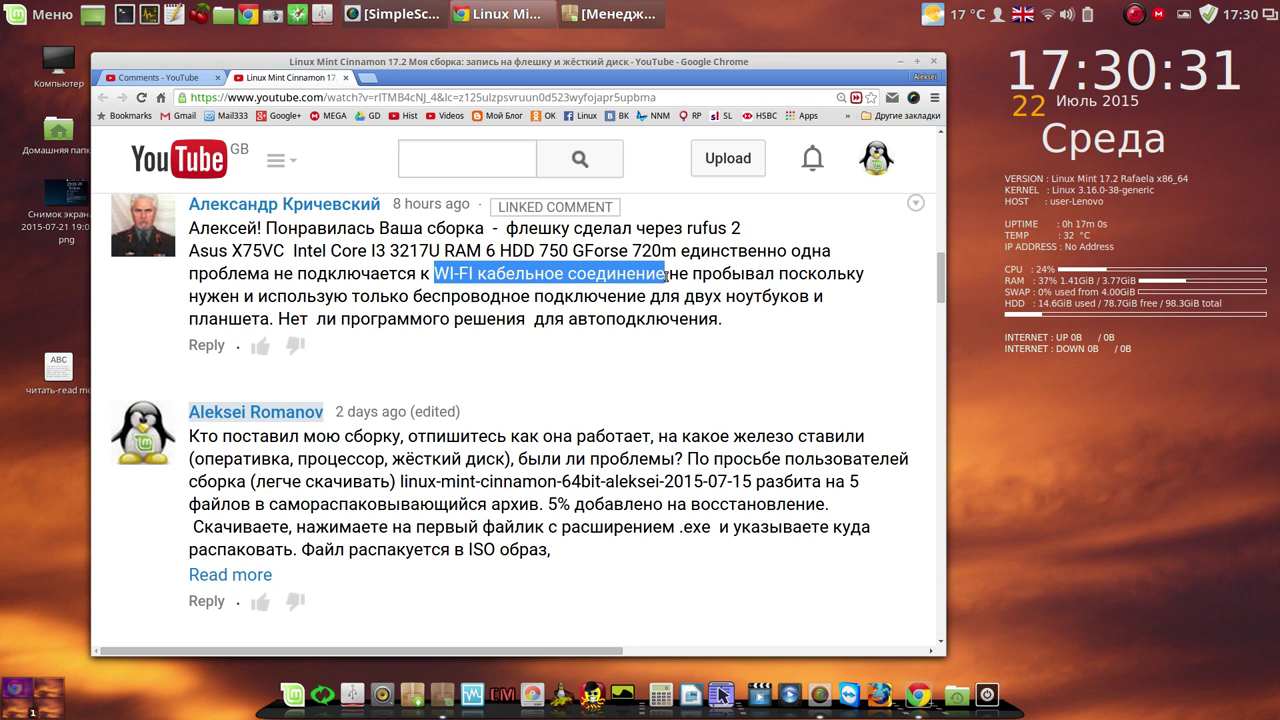
left_click(614, 358)
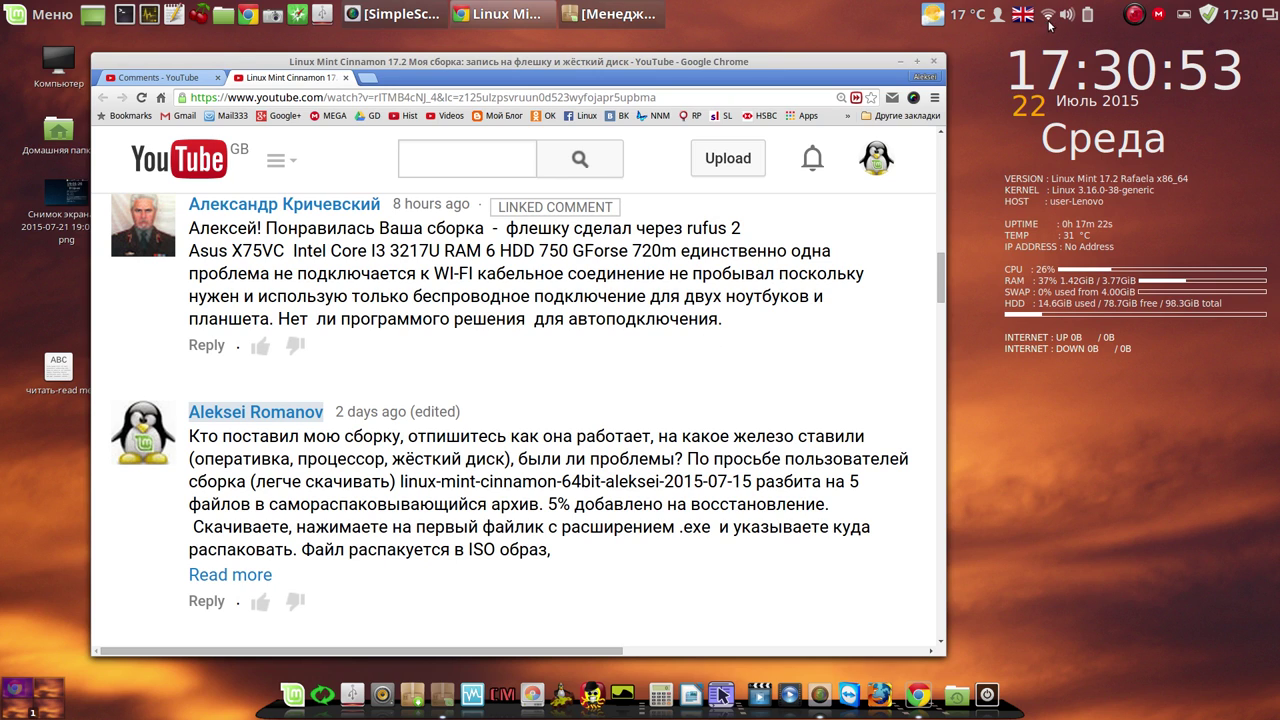
mouse_move(1049, 22)
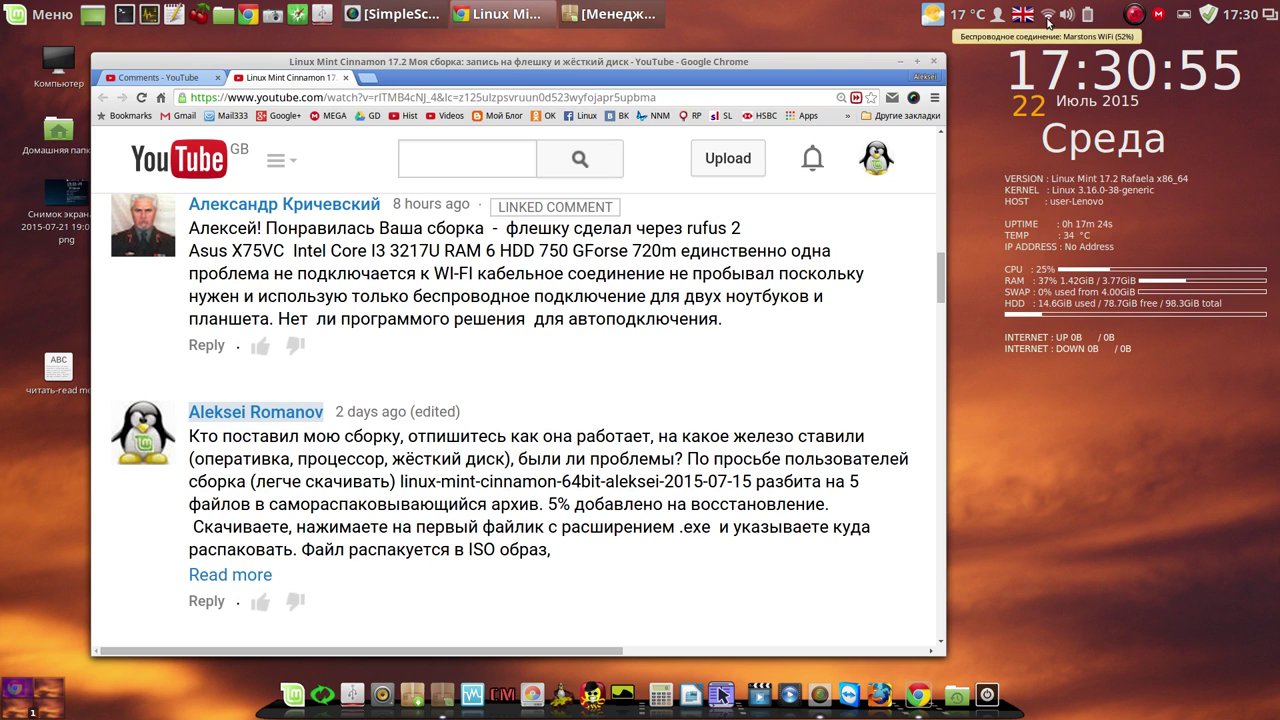
right_click(1049, 20)
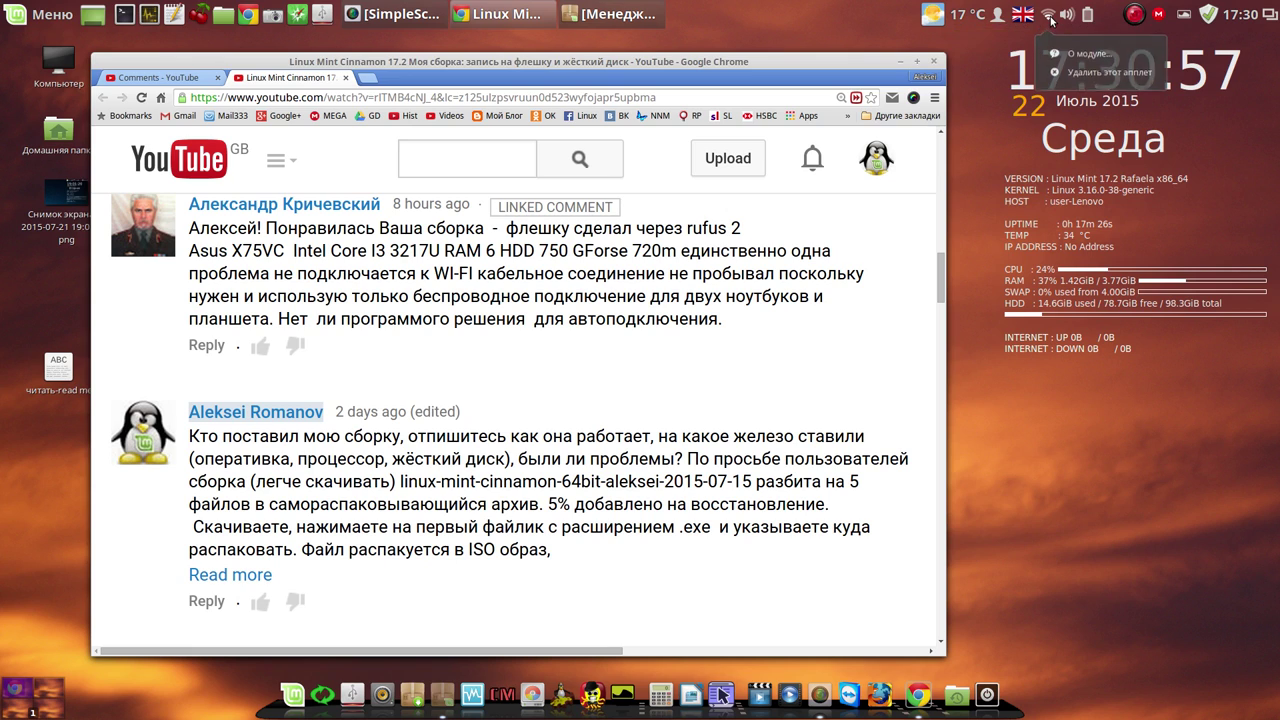
left_click(865, 30)
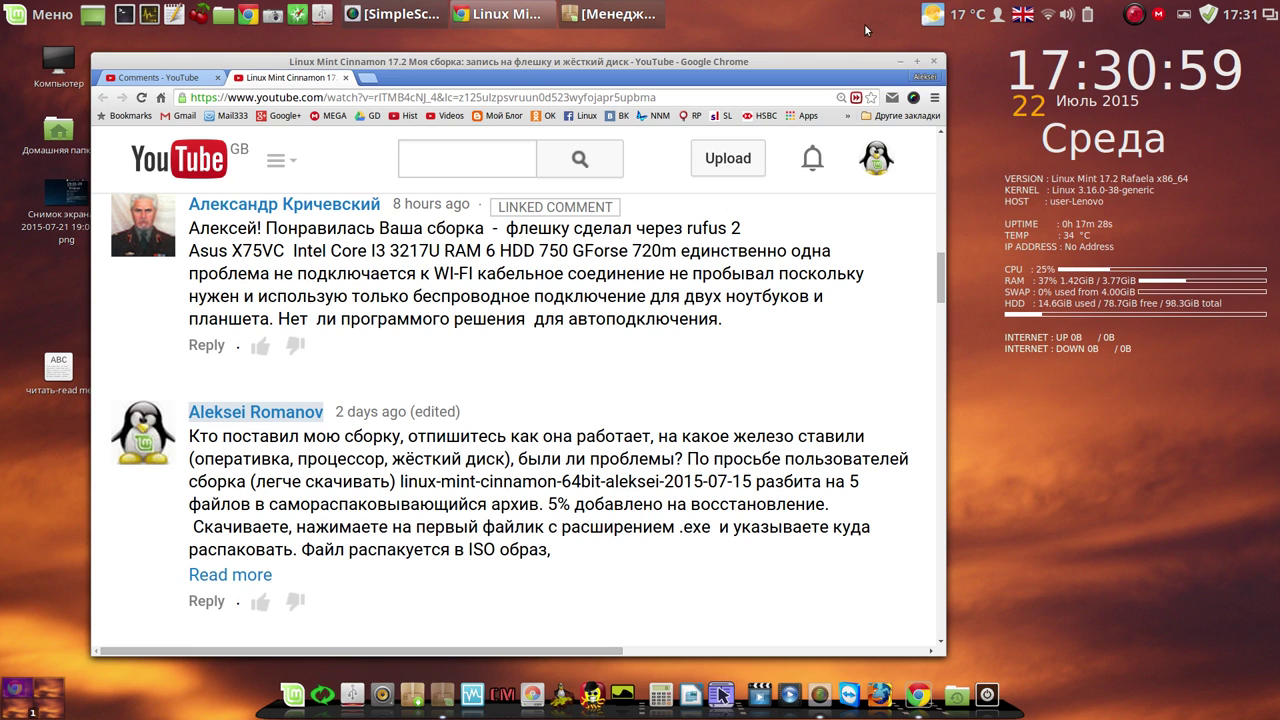
- Open the network settings from the network applet and disconnect from the Marstons WiFi network
left_click(1049, 20)
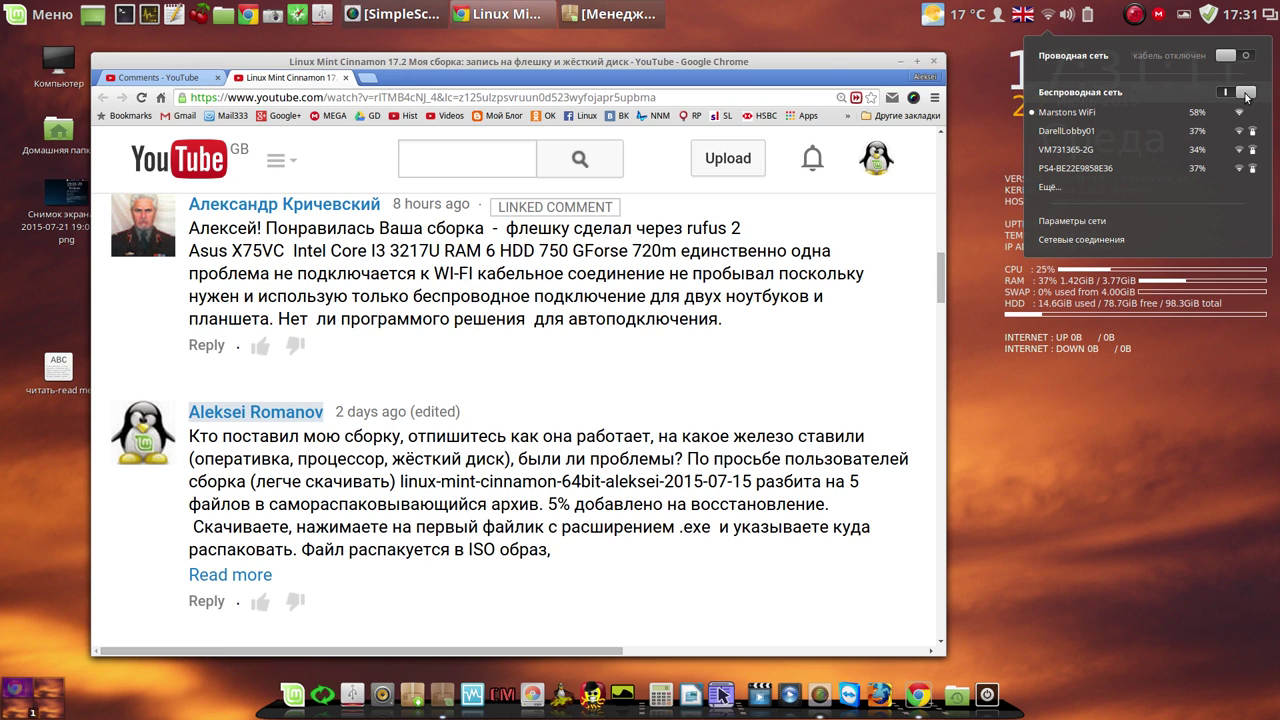
left_click(1091, 219)
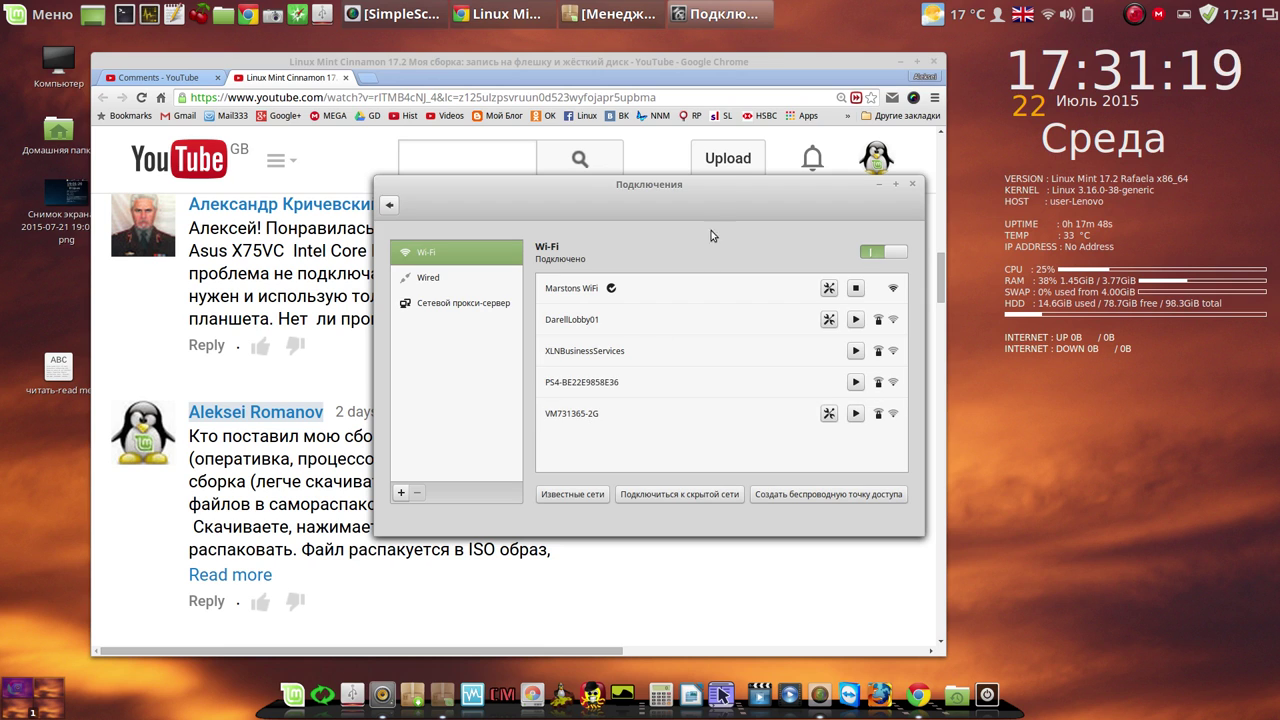
left_click_drag(725, 186, 796, 76)
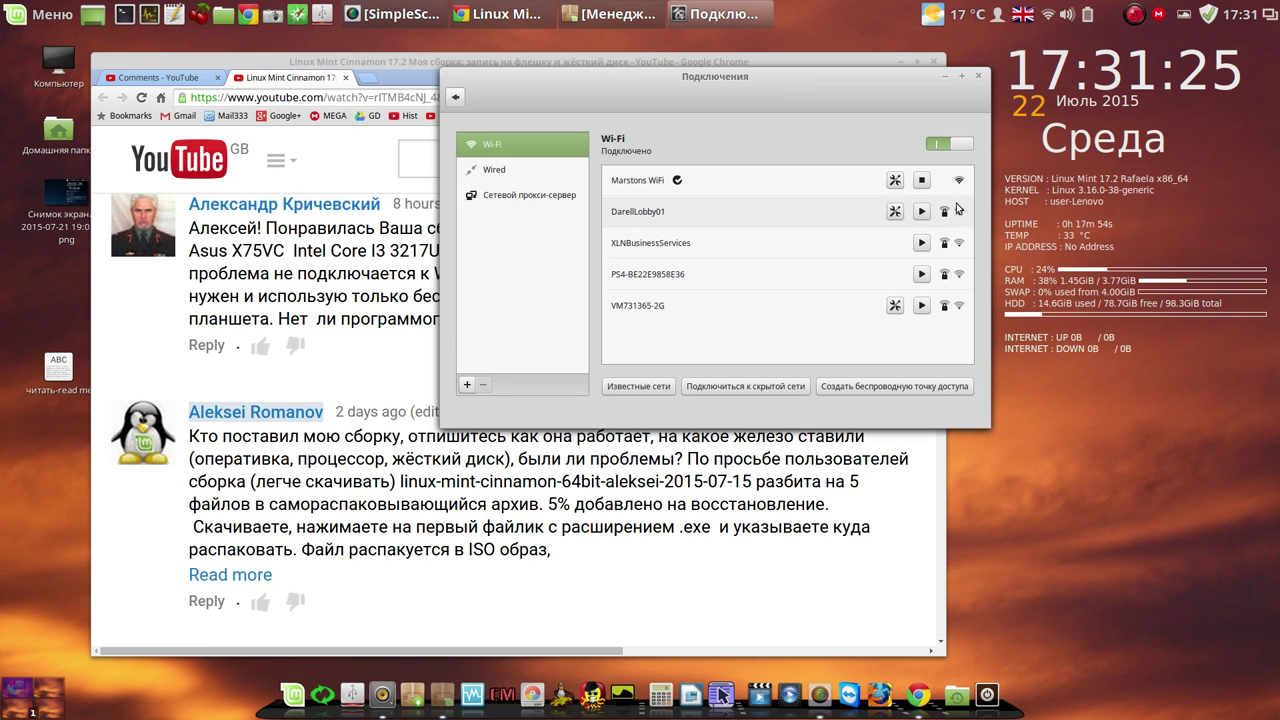
left_click(922, 182)
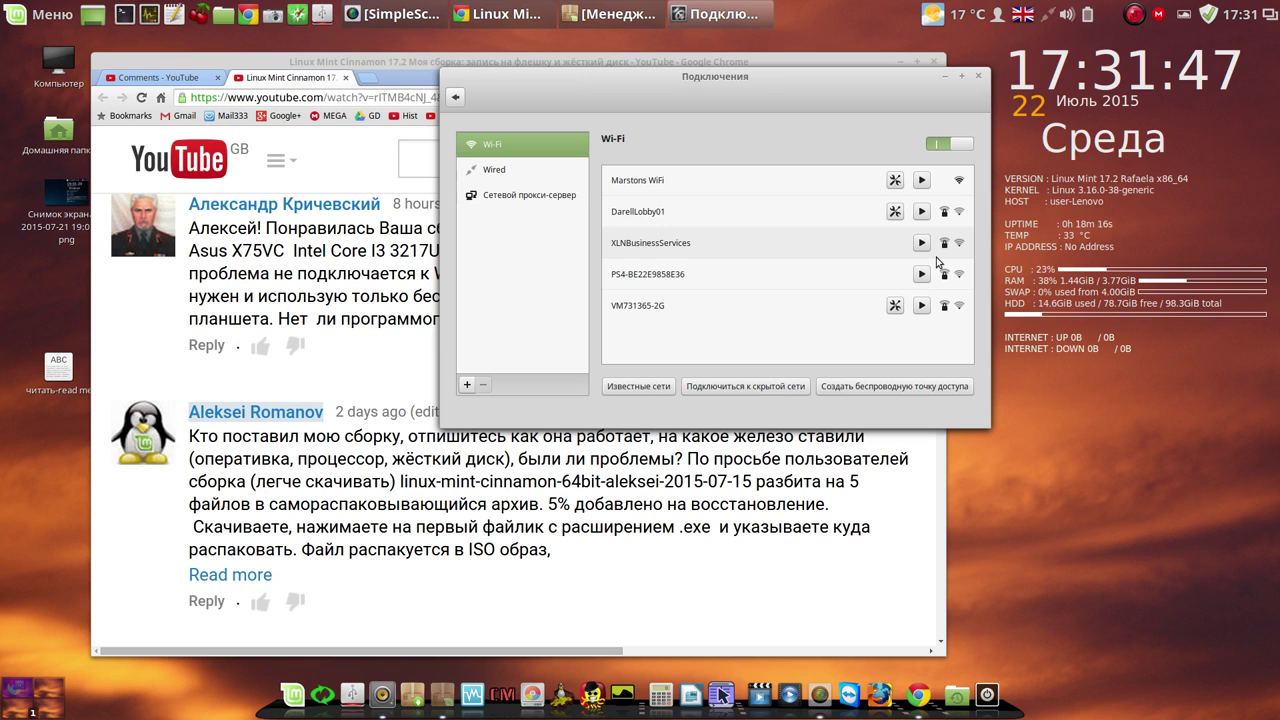
- Review the Marstons WiFi connection's details, security, identity, IPv4, IPv6 and reset pages, and apply the unchanged settings
left_click(895, 181)
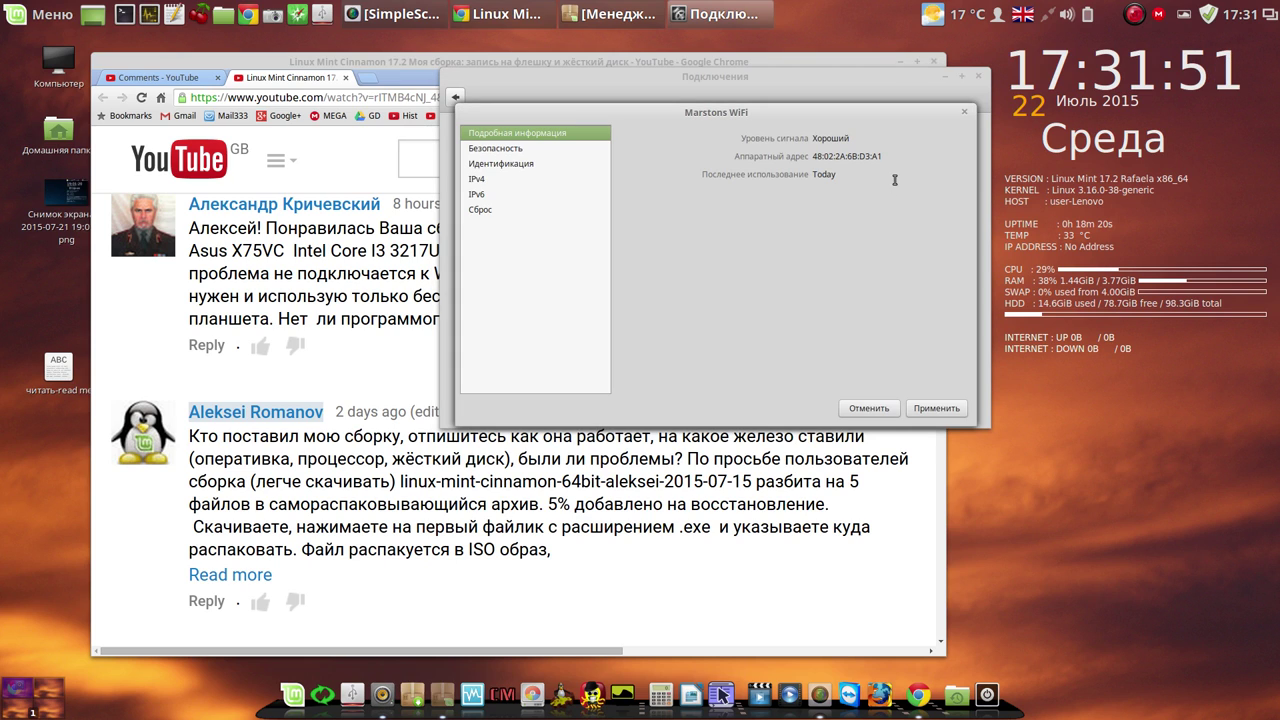
left_click(495, 150)
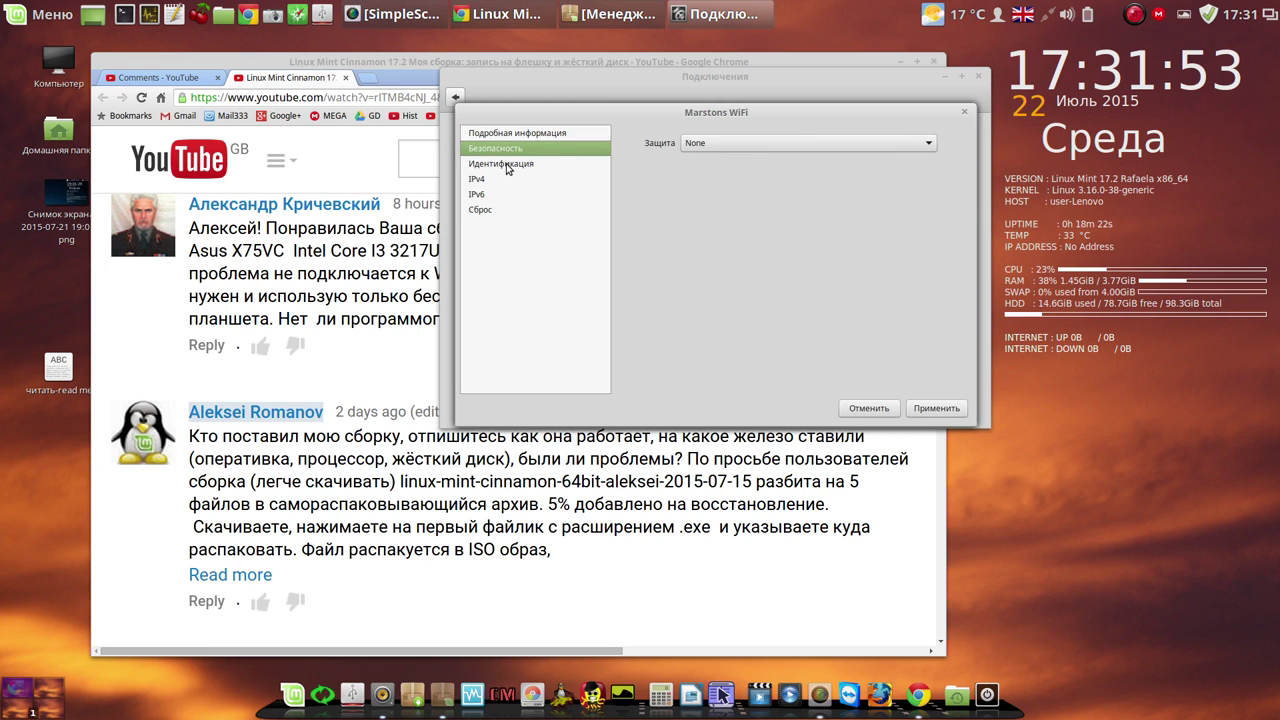
left_click(503, 166)
left_click(482, 179)
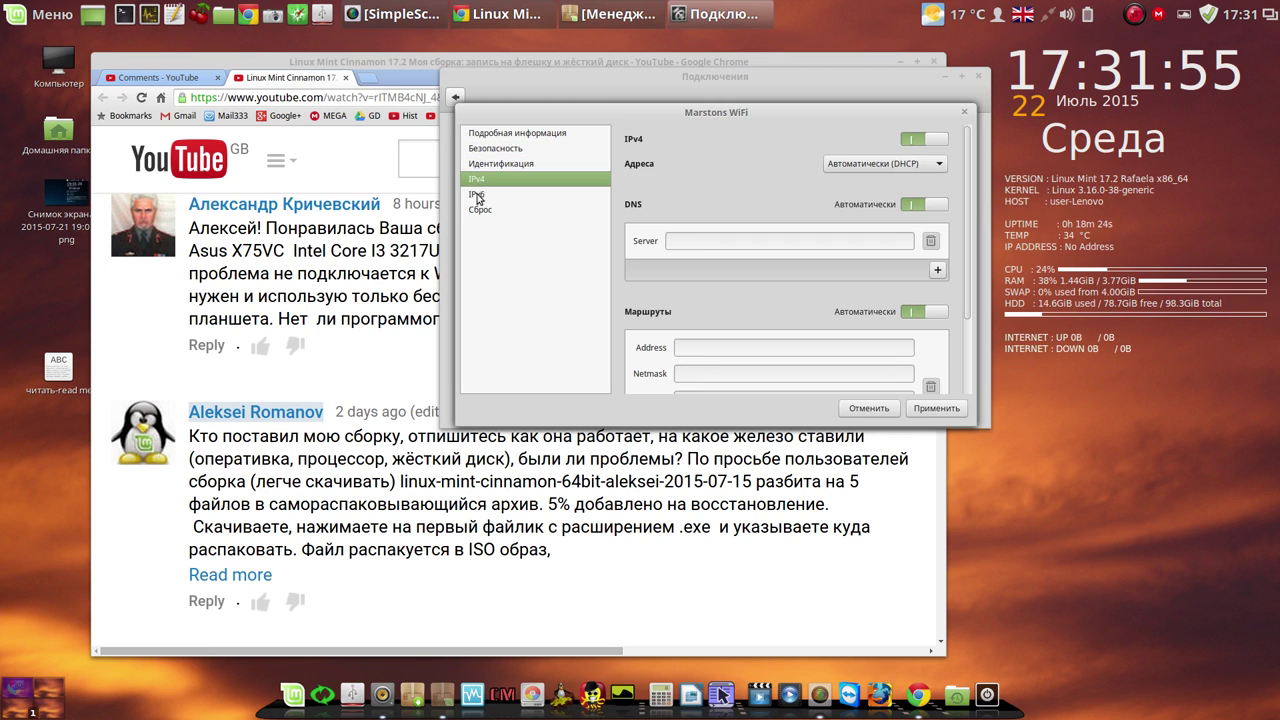
left_click(478, 196)
left_click(481, 211)
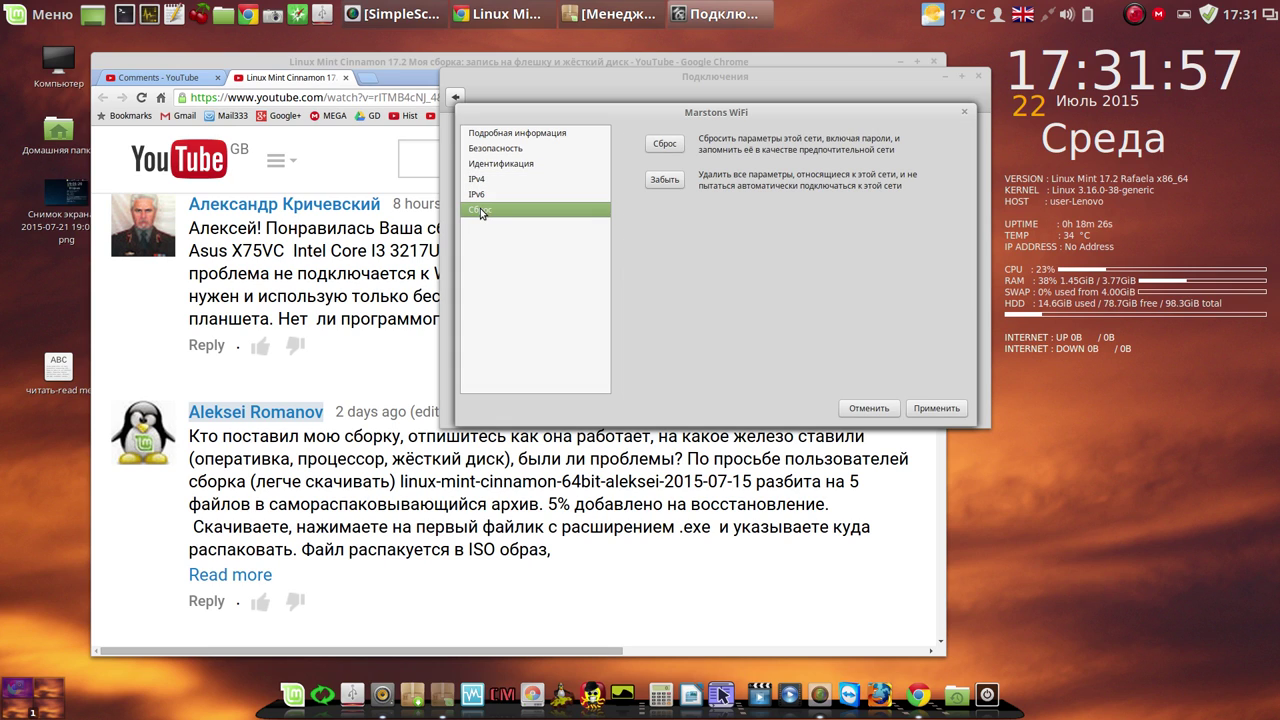
left_click(933, 408)
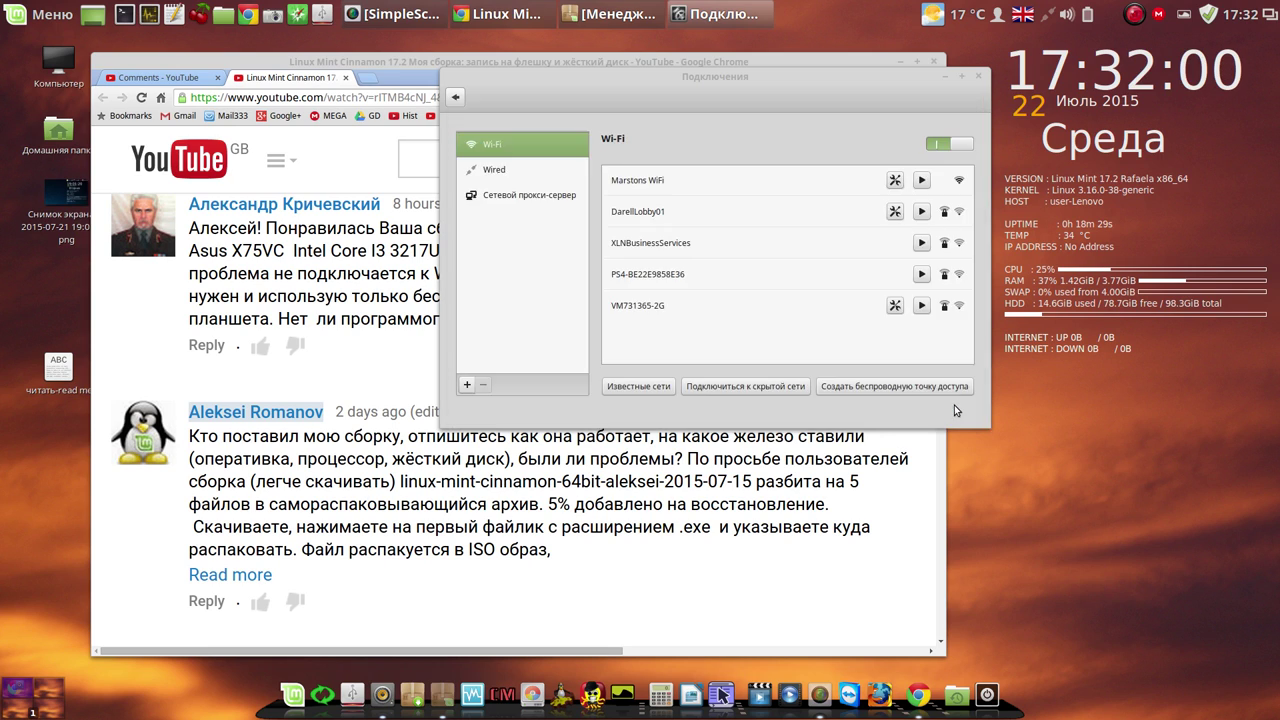
- Try to connect to the DarellLobby01 network with the password display enabled, and cancel the authentication request
left_click(921, 212)
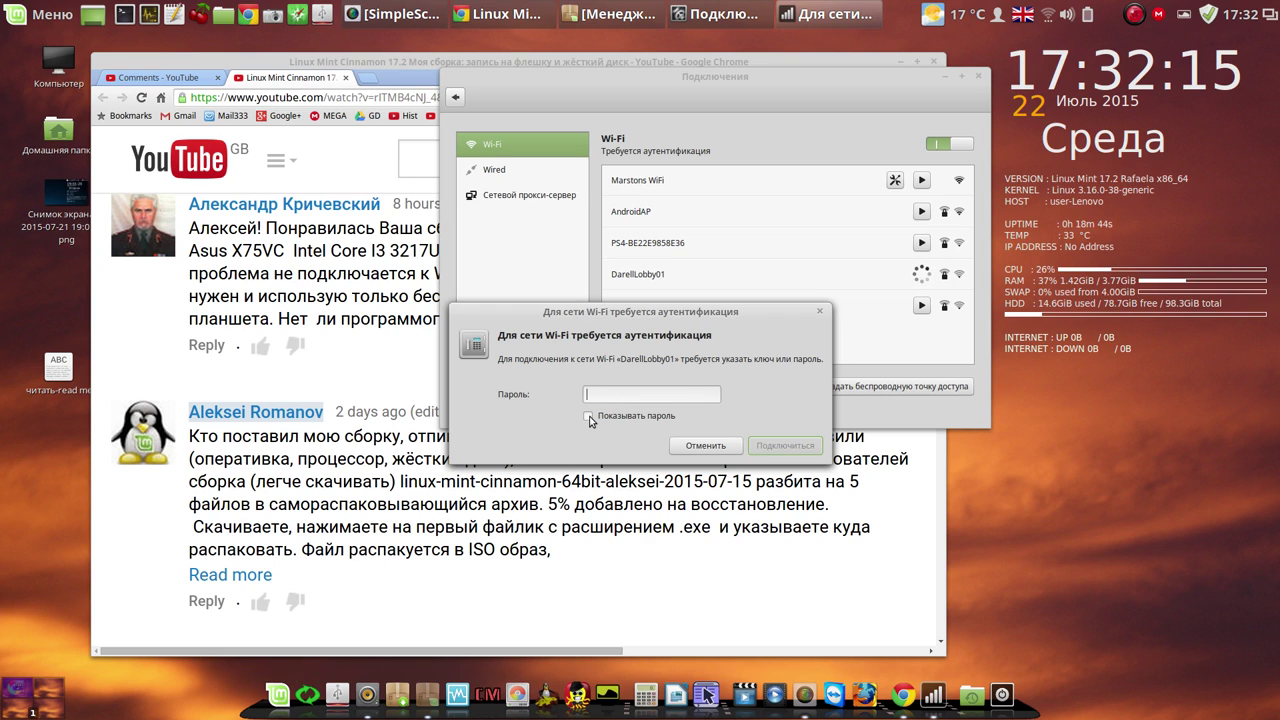
left_click(589, 418)
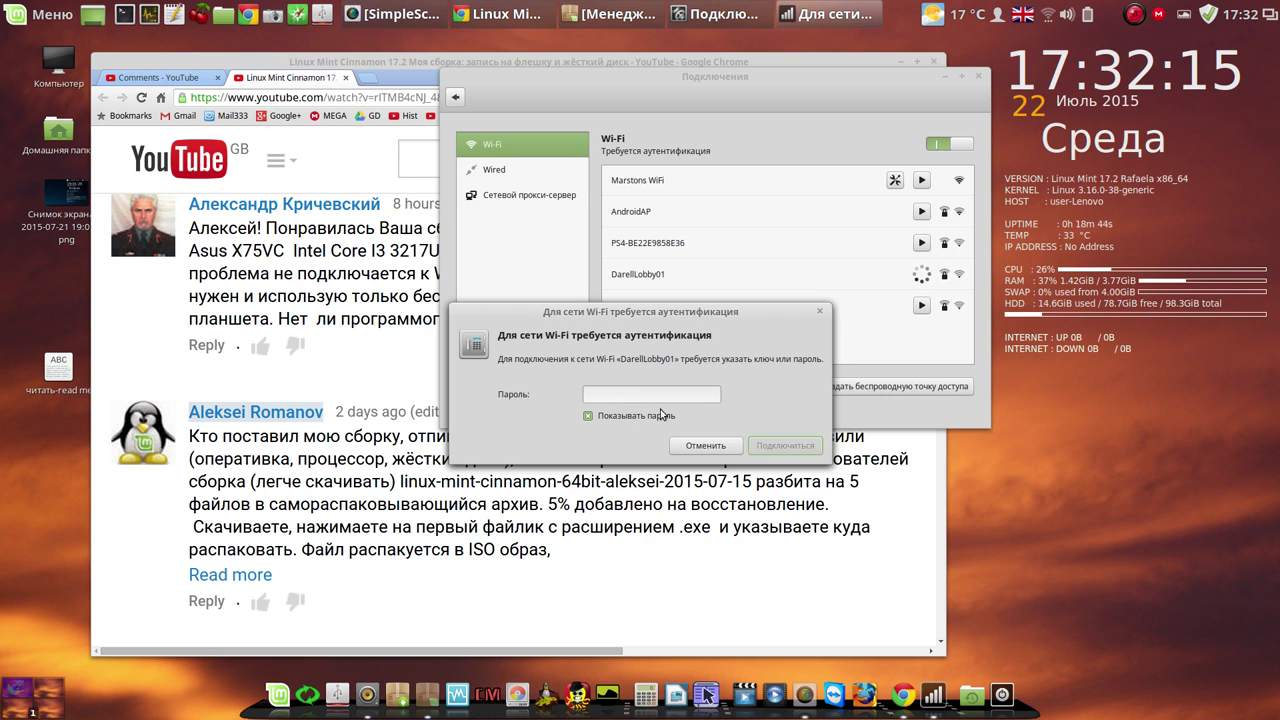
left_click(707, 446)
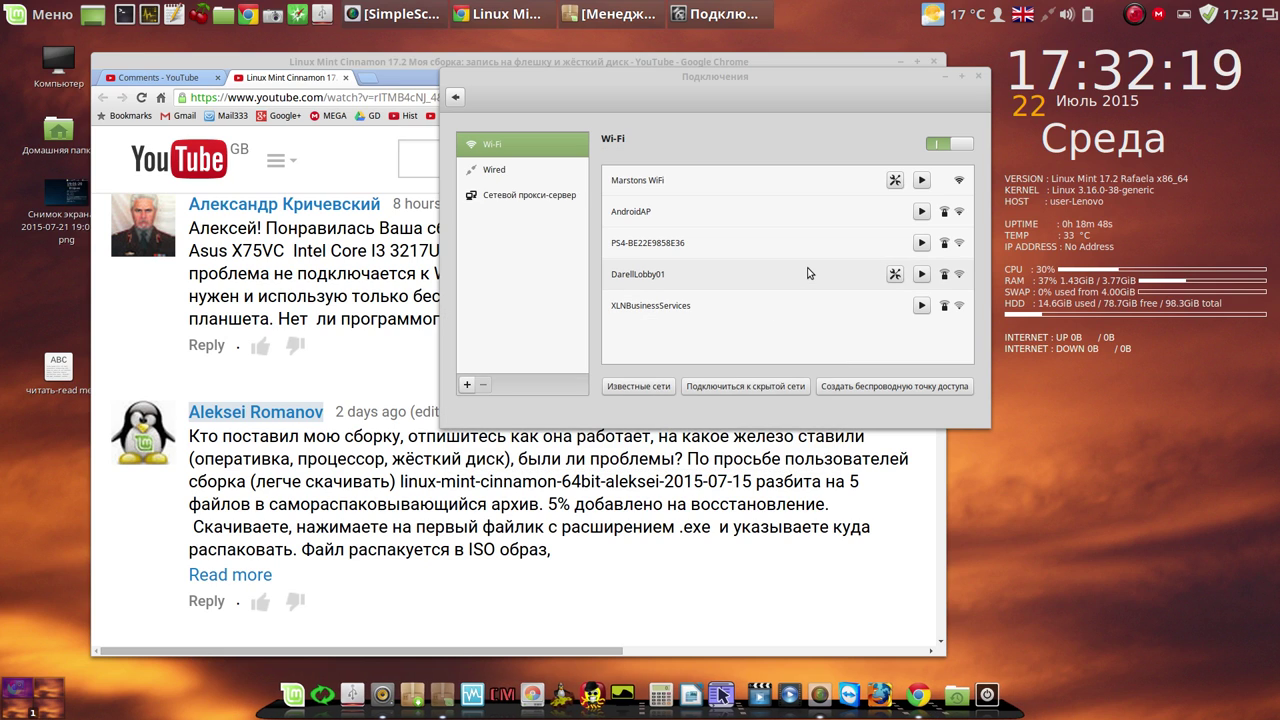
- Connect to the Marstons WiFi network and close the connections window
left_click(921, 181)
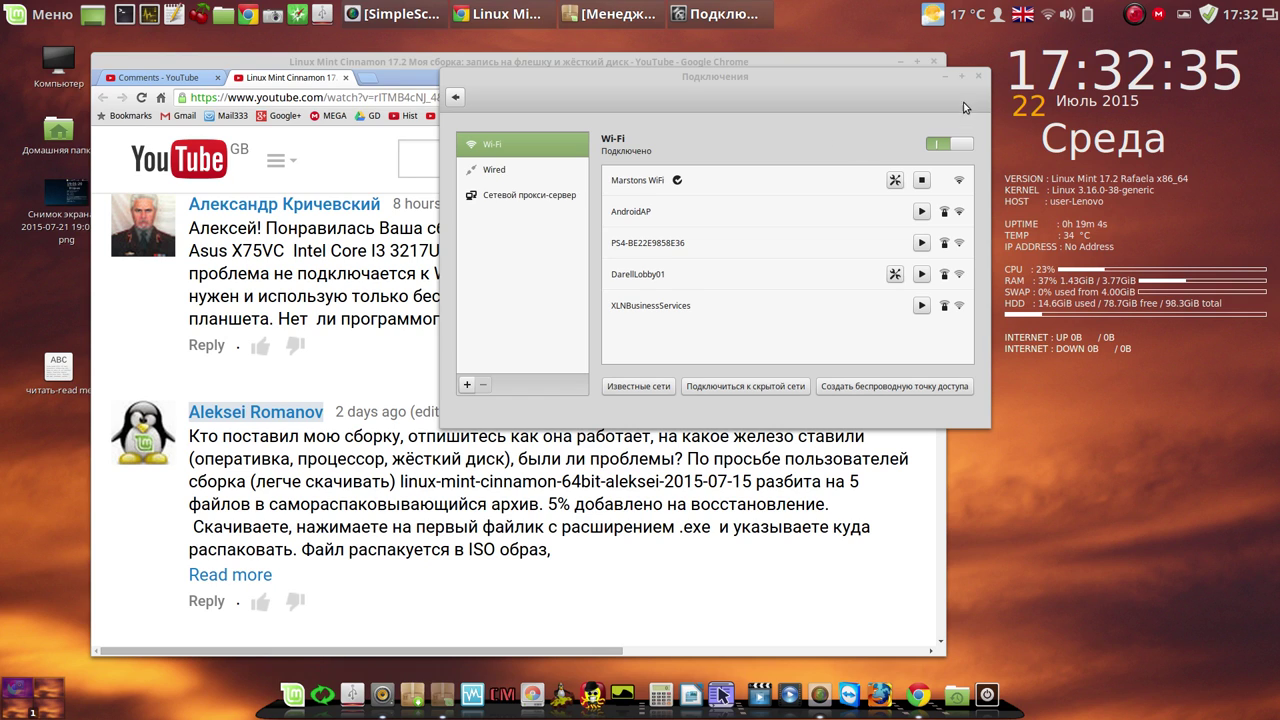
left_click(977, 77)
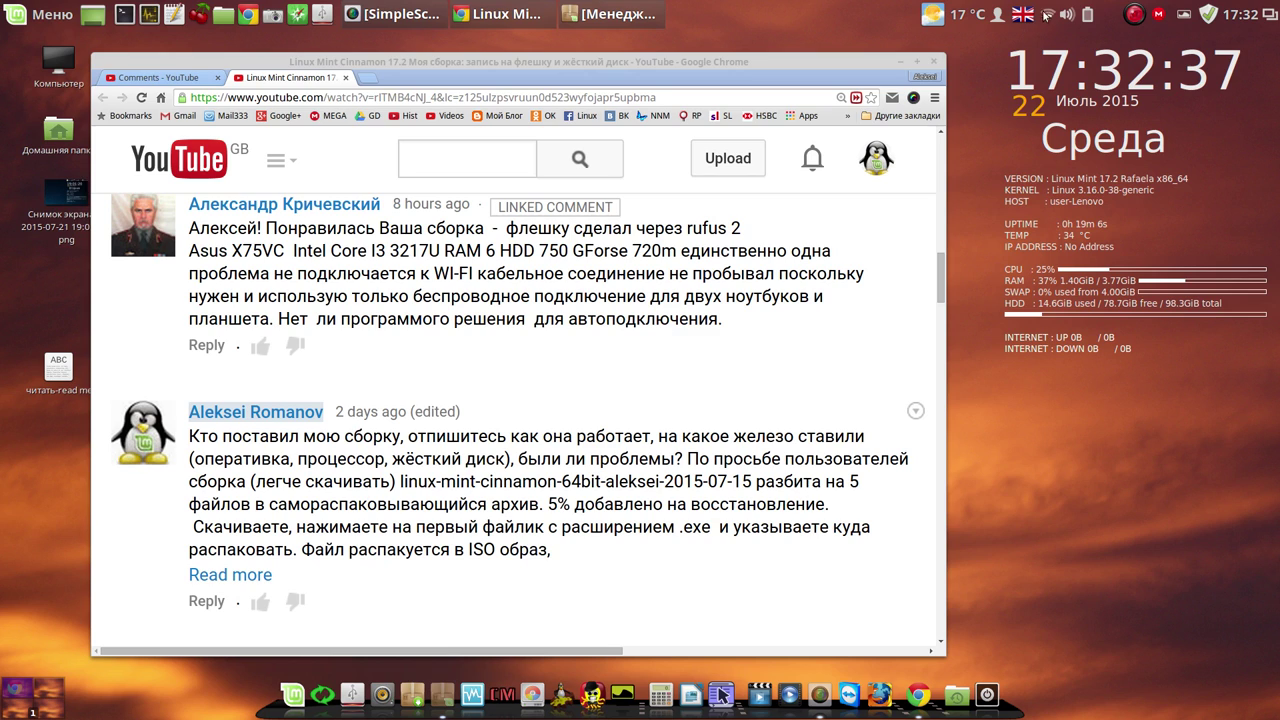
- Reopen the network settings from the network applet to view the available Wi-Fi networks, and close the window
mouse_move(1047, 16)
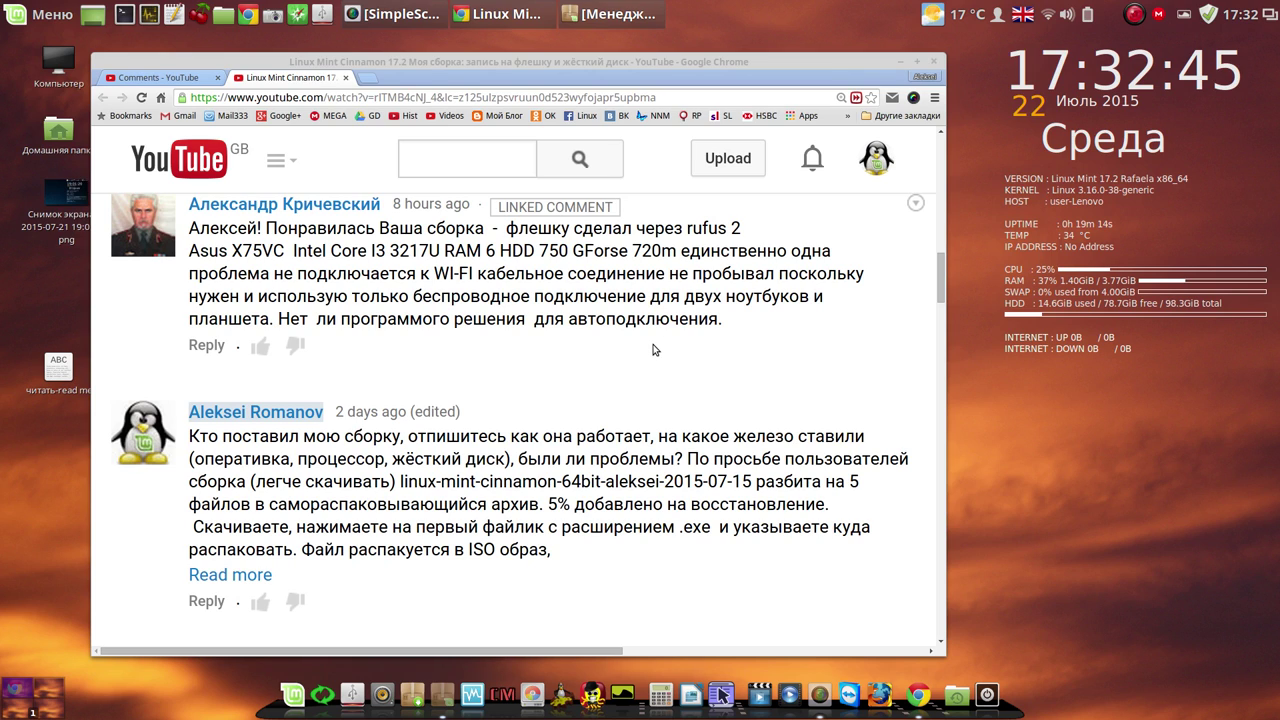
left_click(1047, 17)
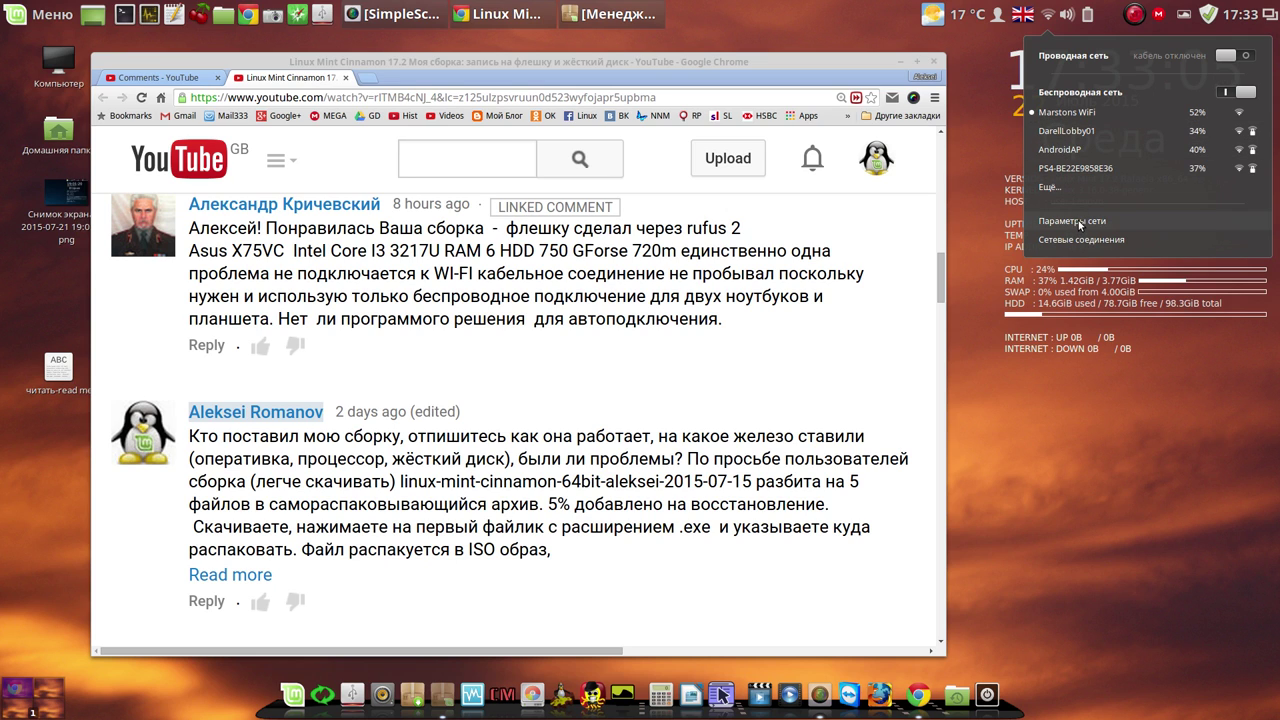
left_click(1078, 220)
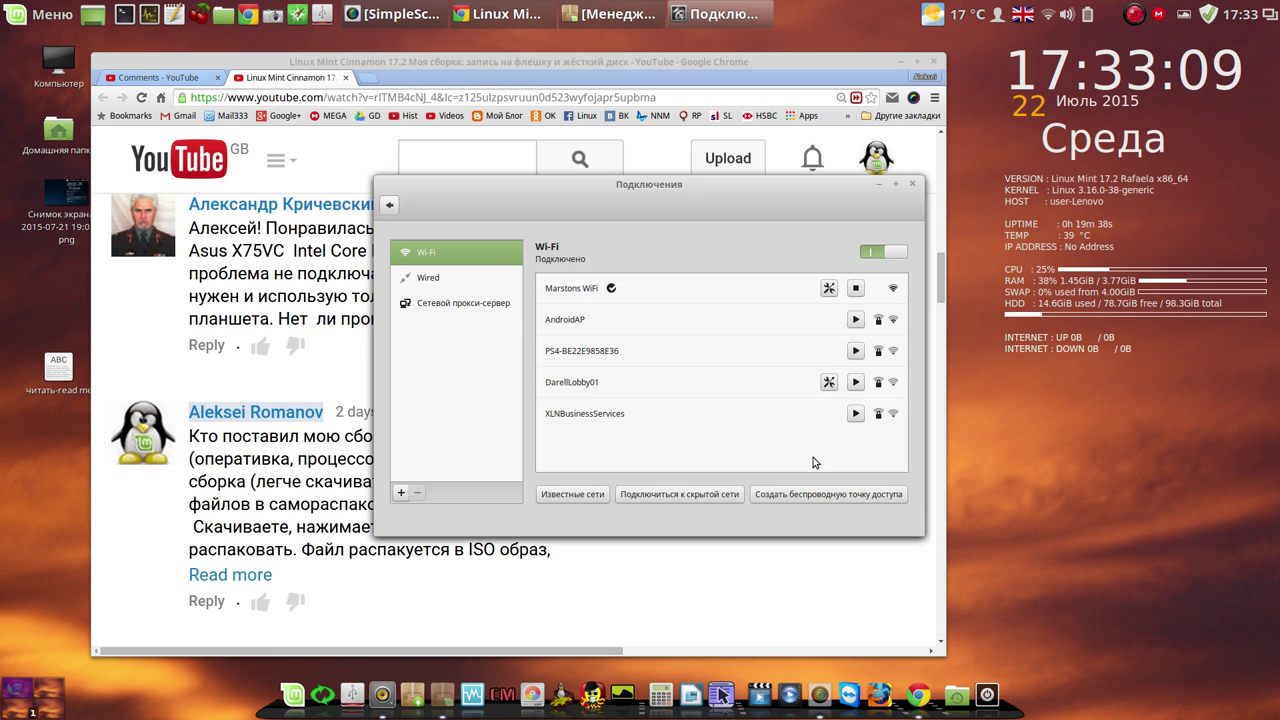
left_click(912, 184)
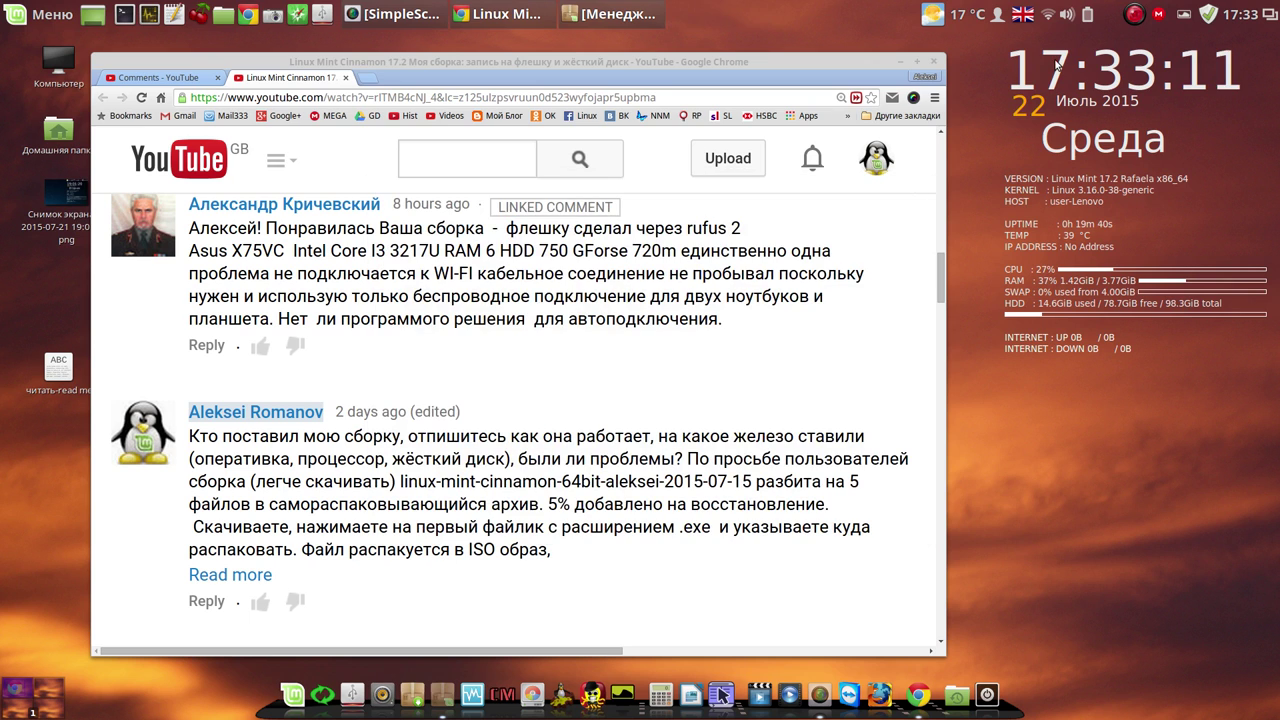
- View the list of saved Ethernet and Wi-Fi connections in Network Connections and close it
left_click(1048, 15)
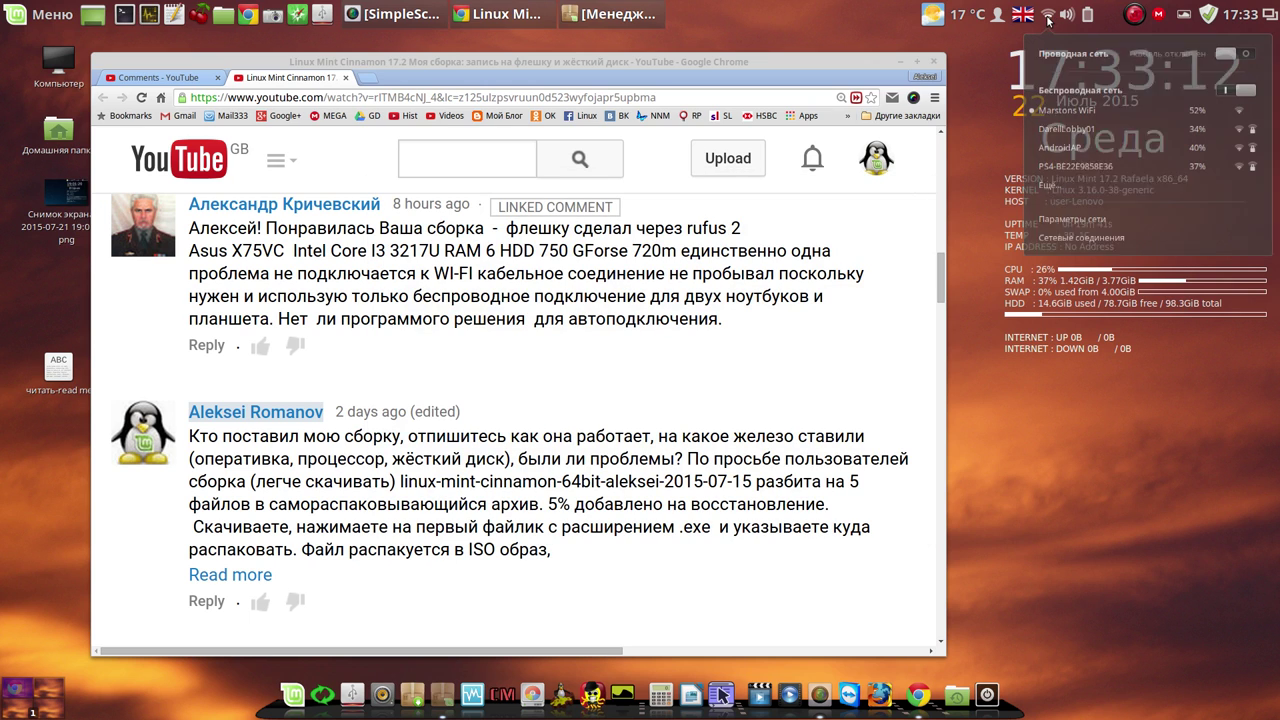
left_click(1080, 240)
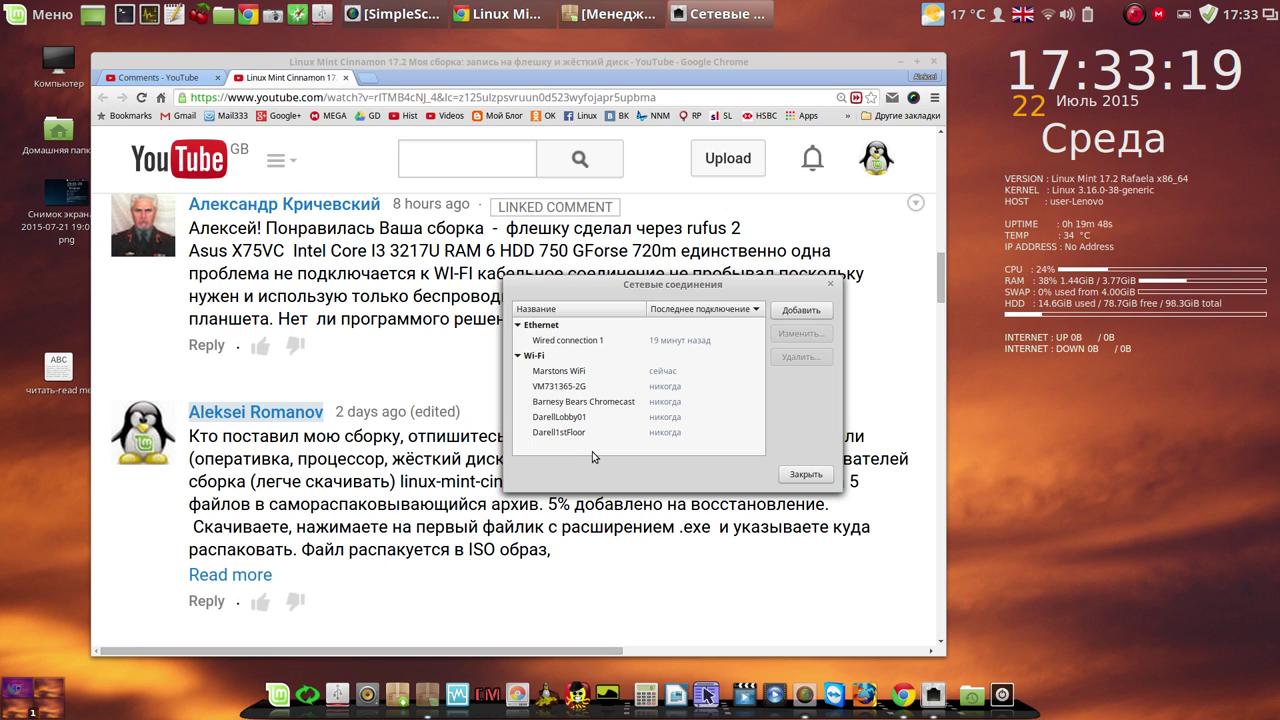
left_click(806, 475)
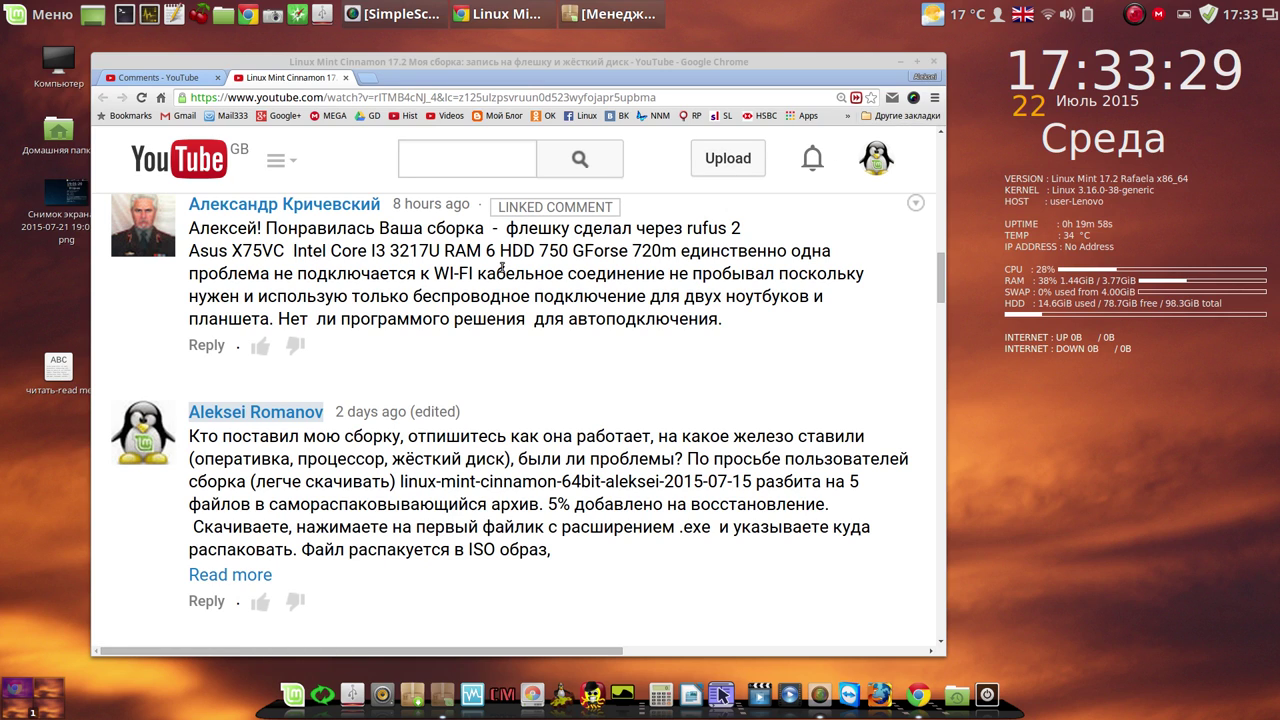
- Highlight the comment's line about the Wi-Fi and cable connection, clear the selection and minimize the browser window
left_click_drag(434, 273, 920, 270)
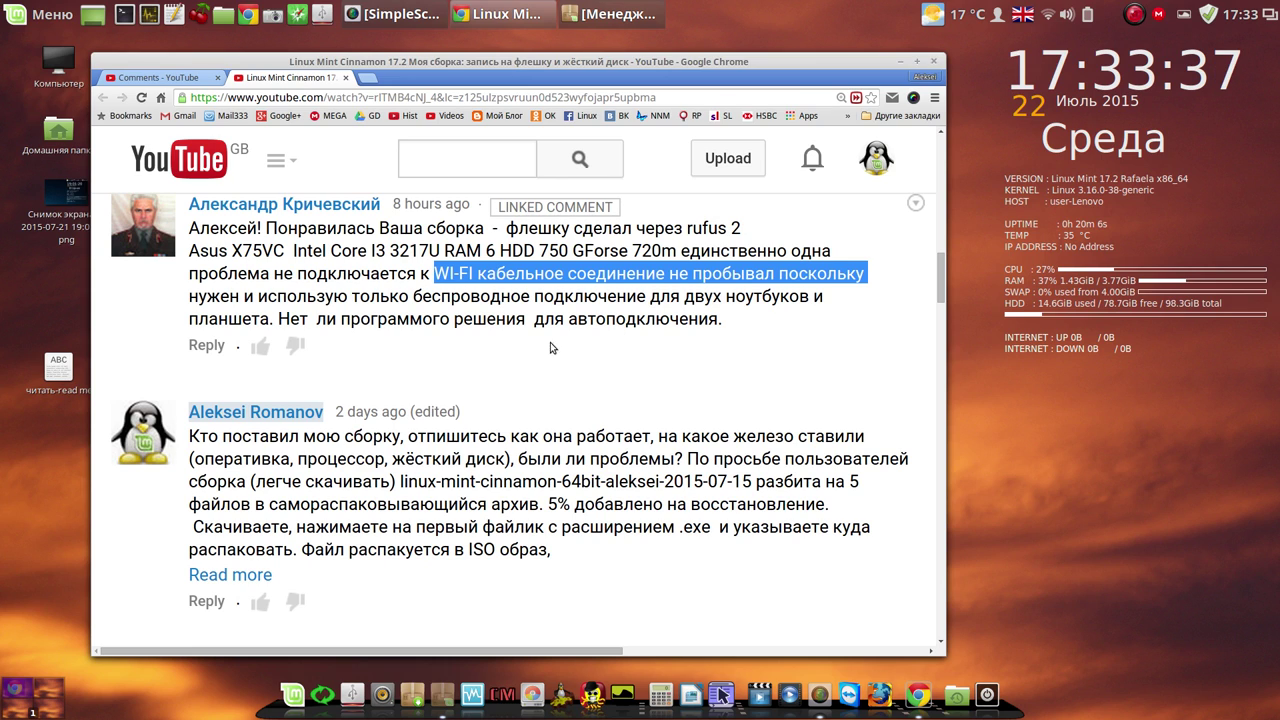
left_click(538, 295)
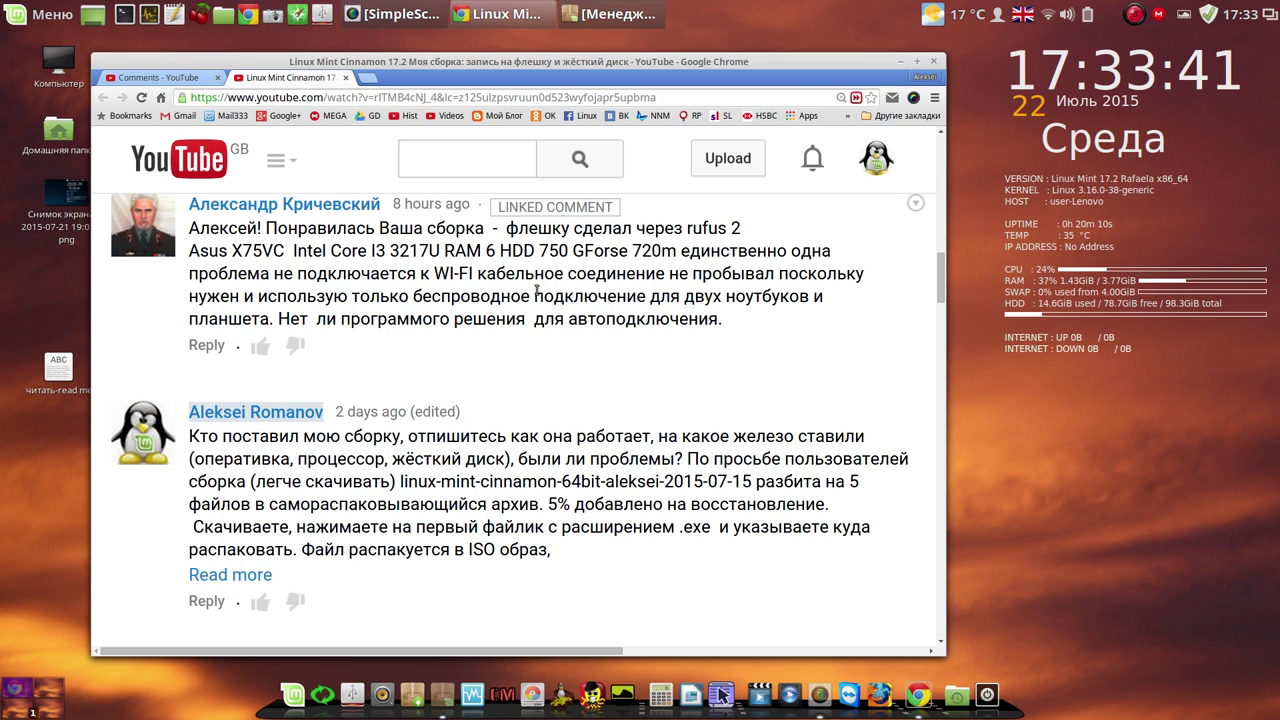
left_click(900, 61)
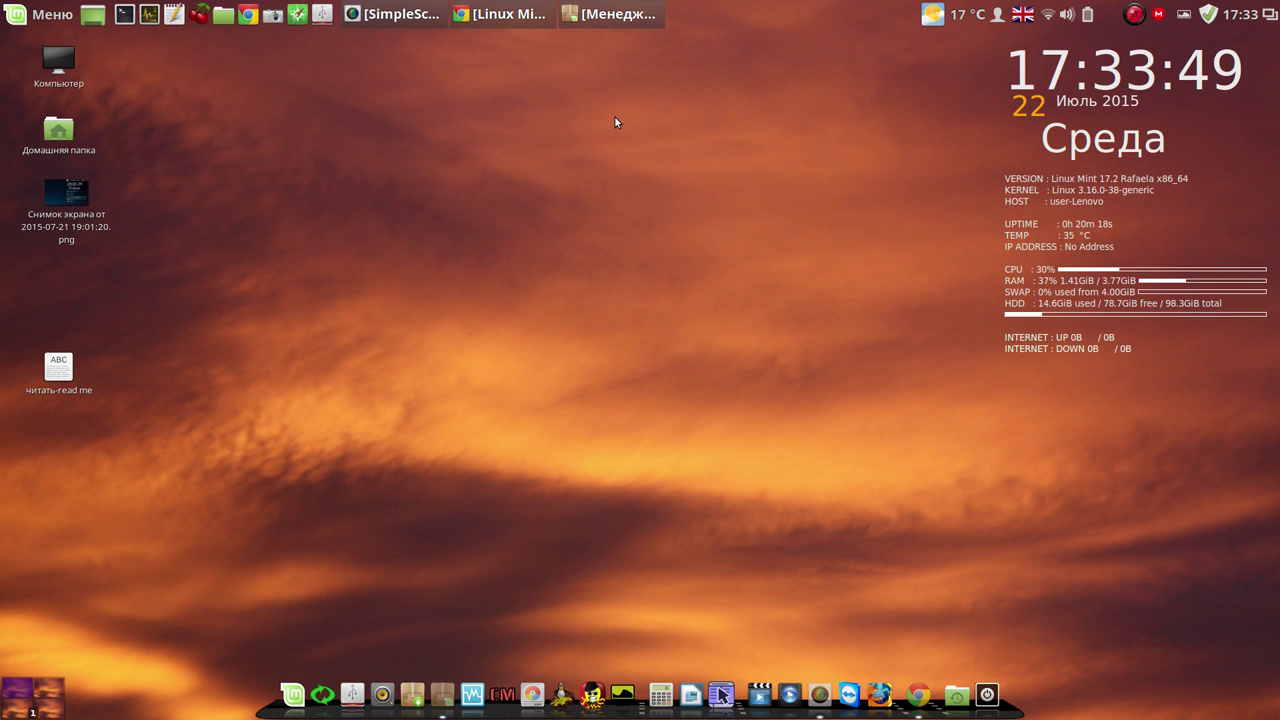
- Switch to the Software Manager and search for packages matching "alarm"
left_click(52, 14)
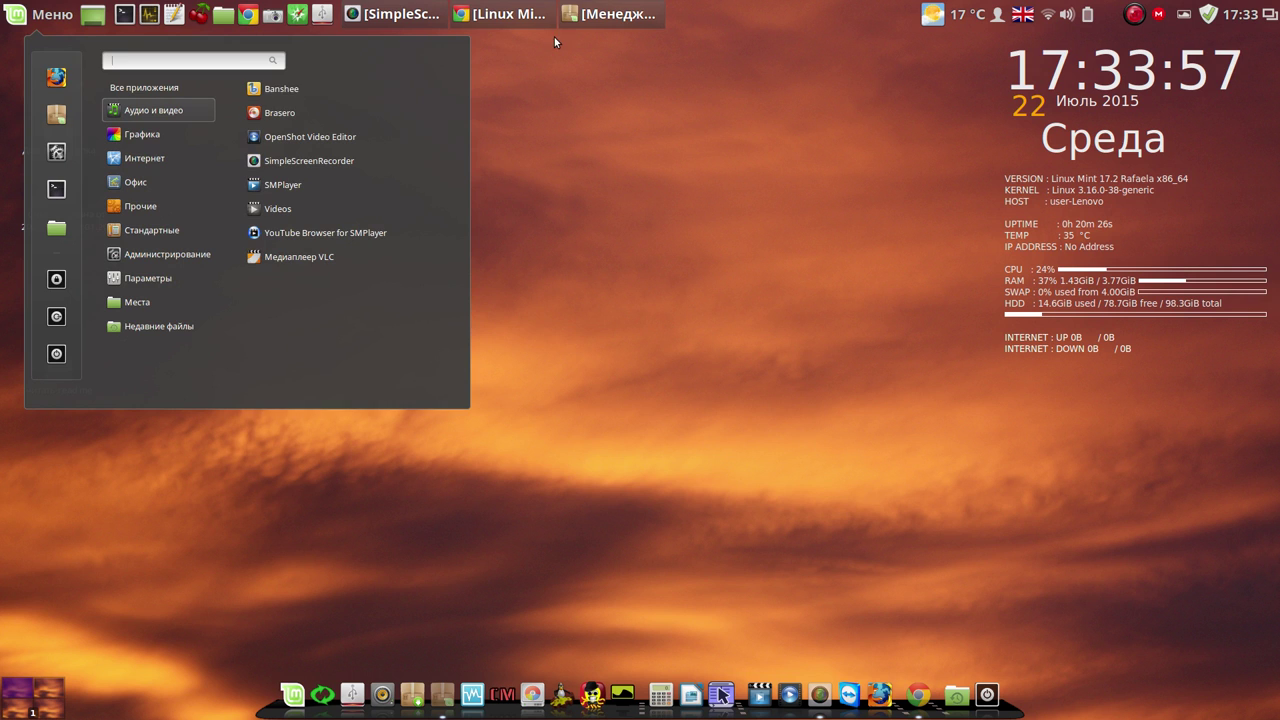
left_click(613, 14)
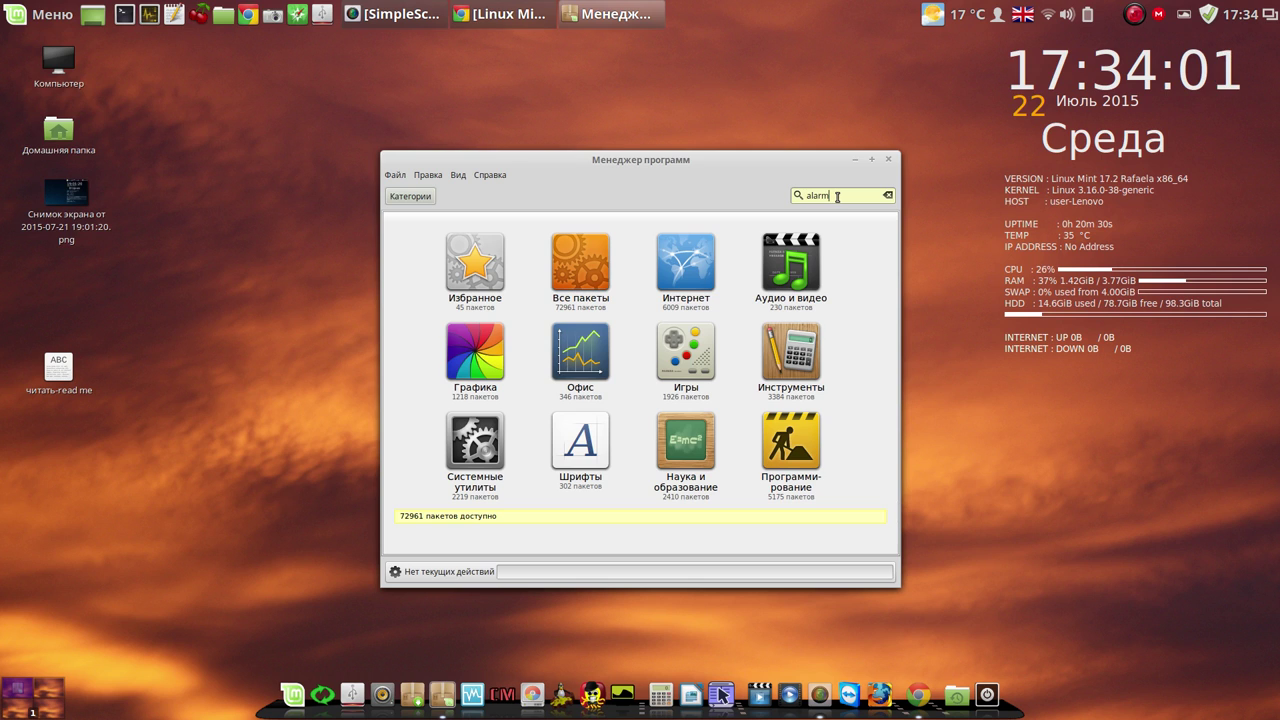
key("Return")
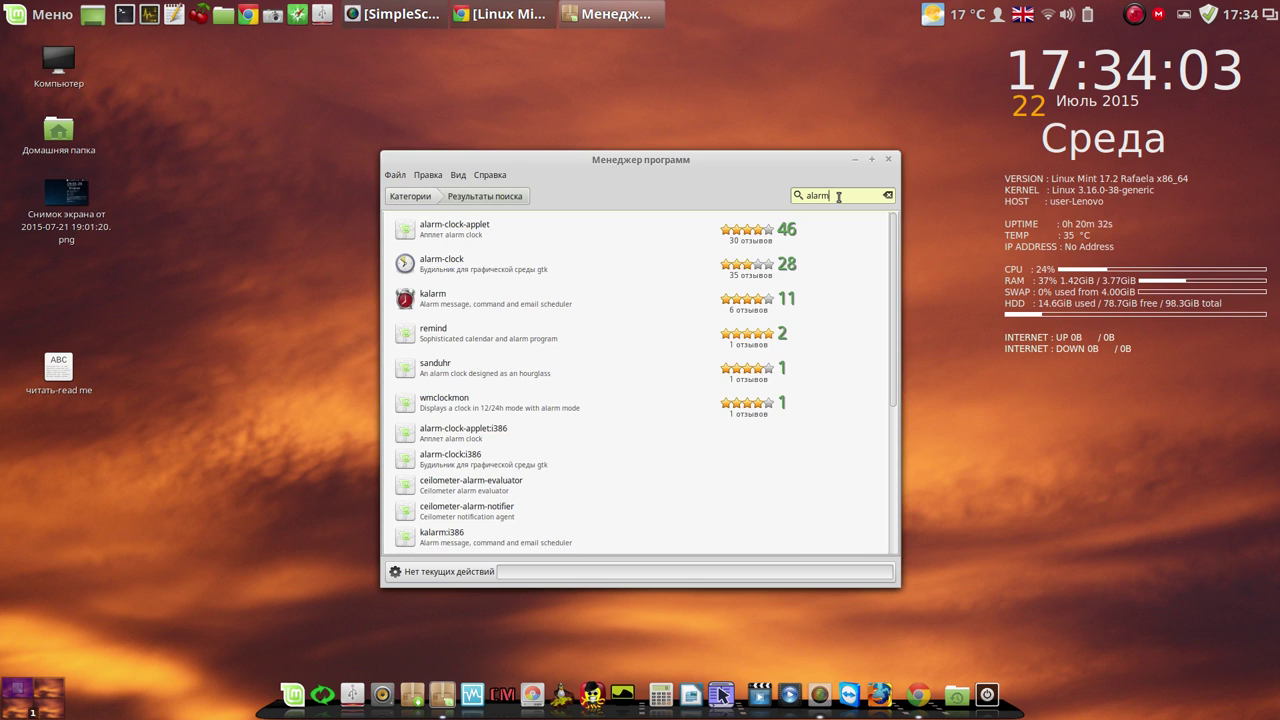
- Open the alarm-clock package from the search results, install it and move the window higher on the desktop
left_click(453, 270)
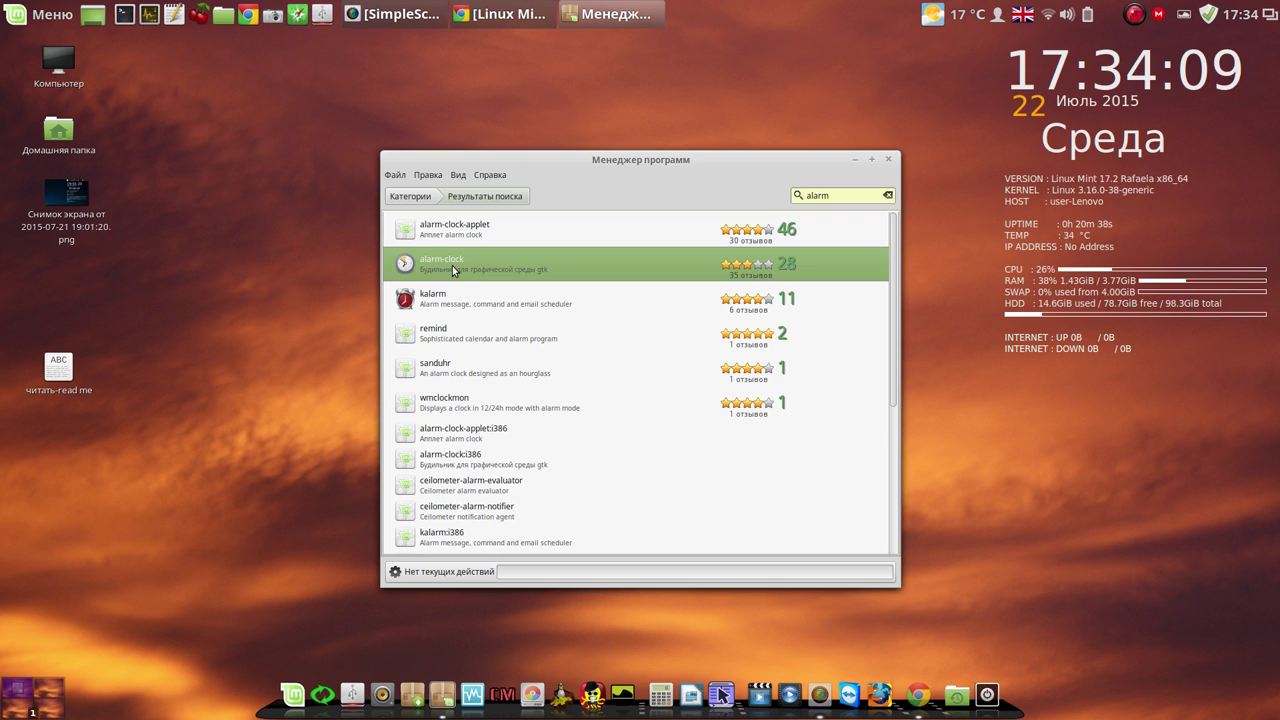
left_click(453, 270)
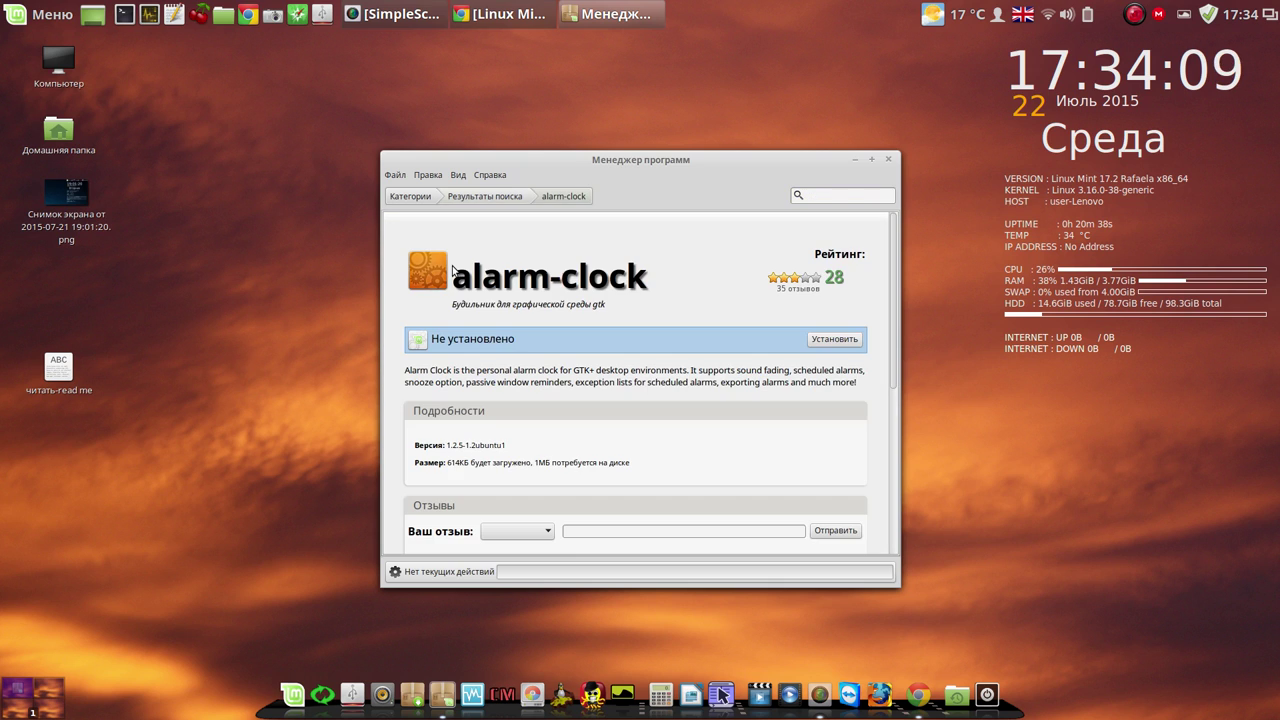
left_click(831, 342)
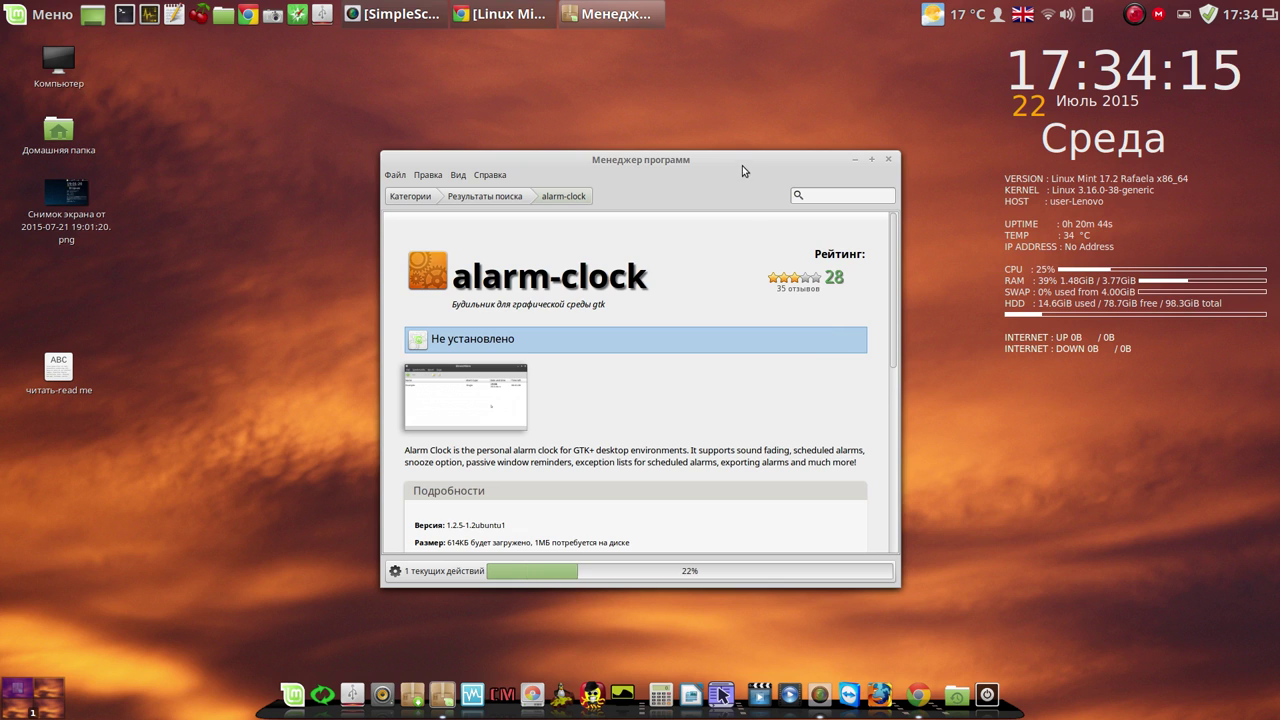
left_click_drag(742, 165, 675, 65)
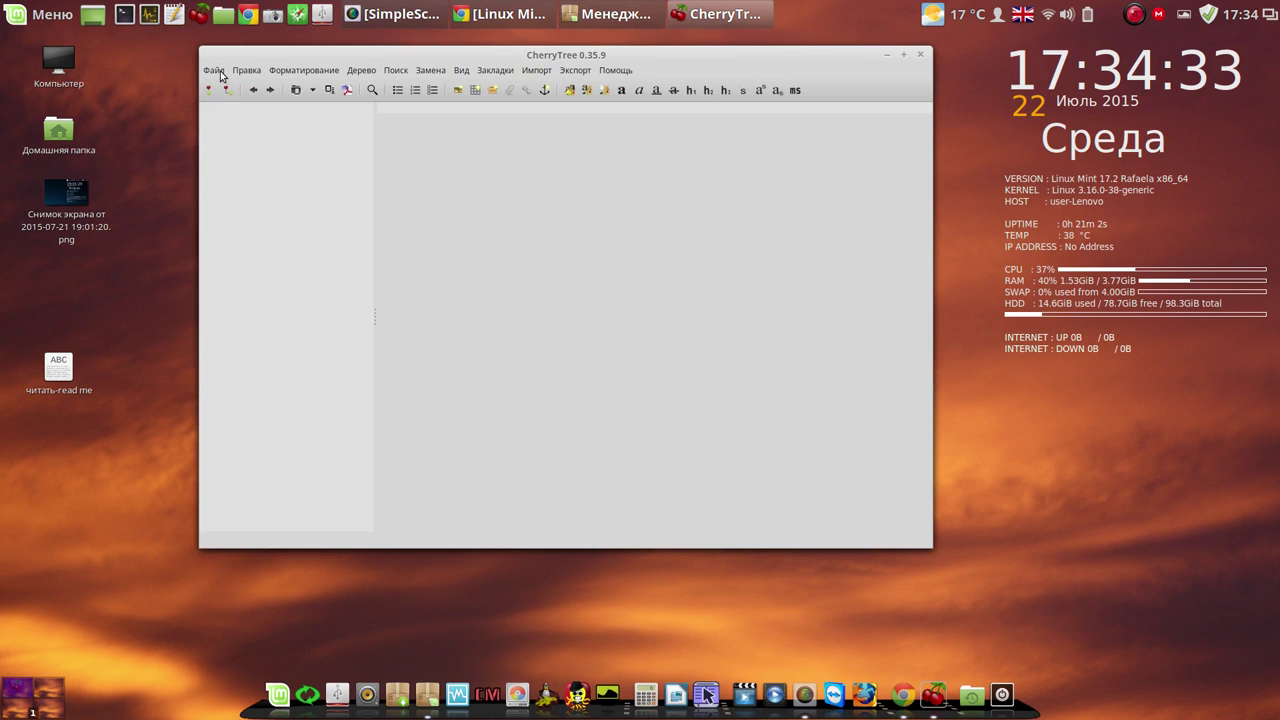
- Open the file "команды и видео.ctb" from the data drive's CherryTree/ctb folder
left_click(216, 71)
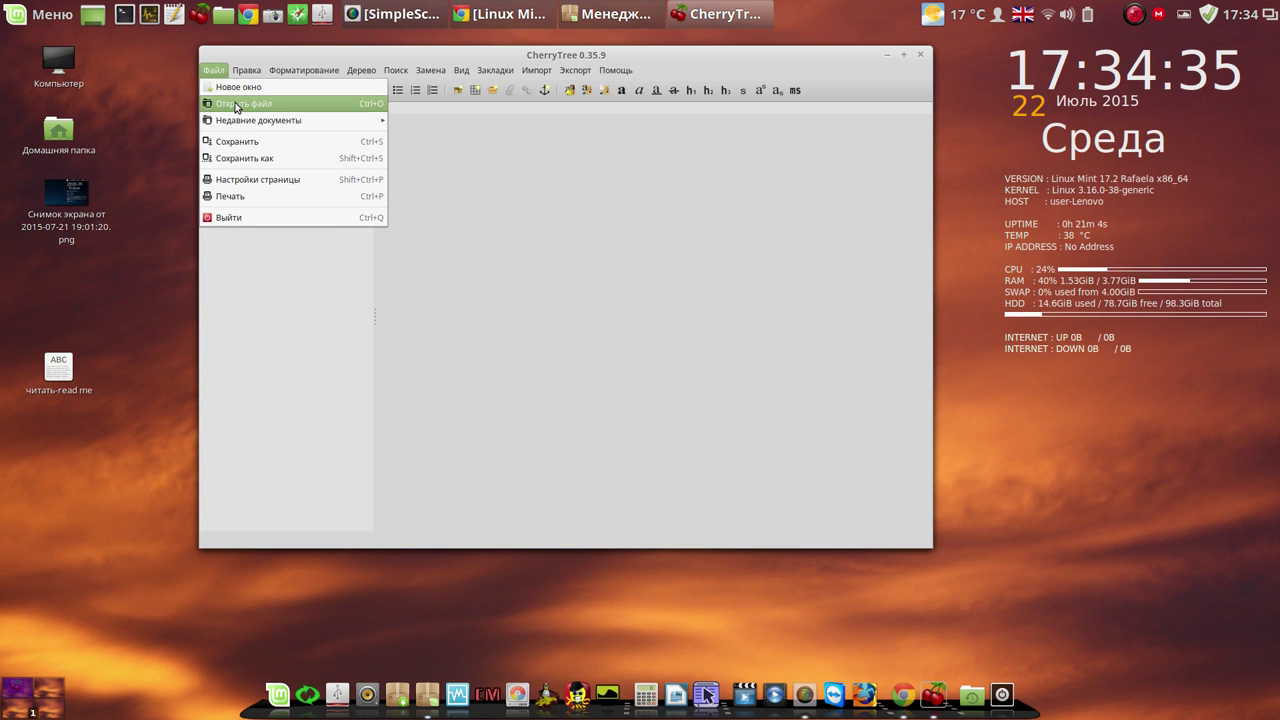
left_click(237, 106)
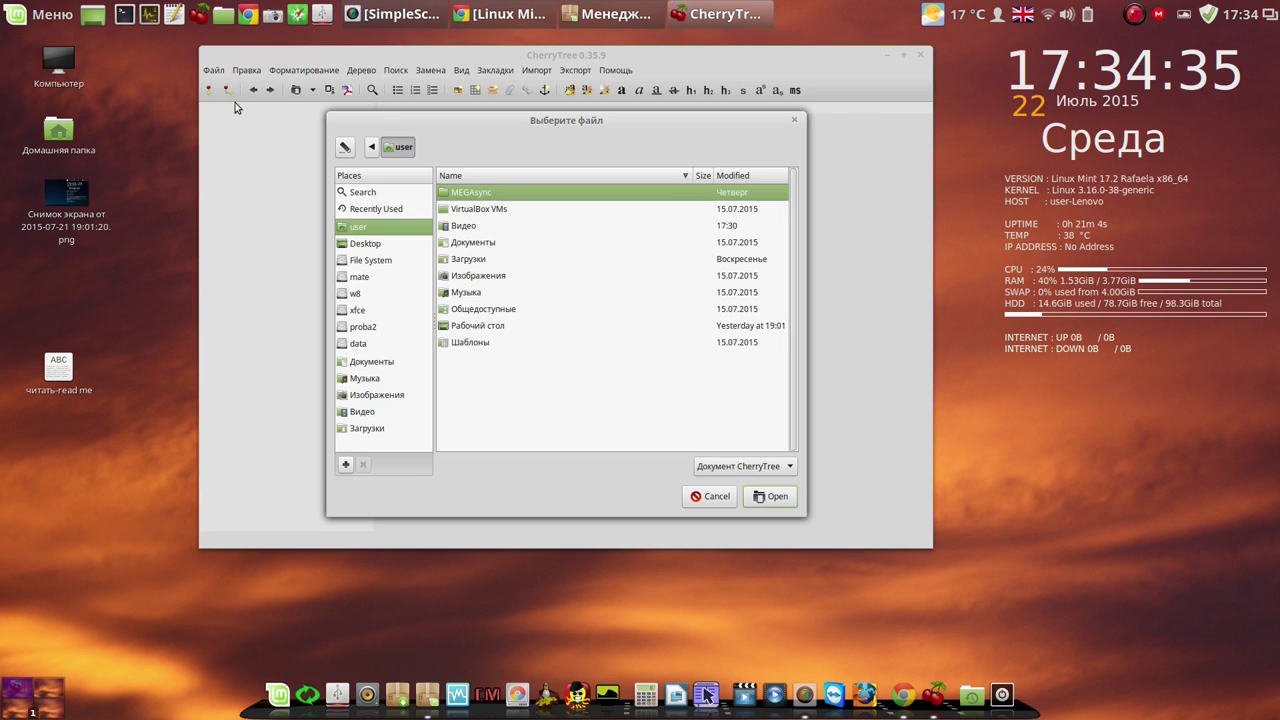
left_click(360, 345)
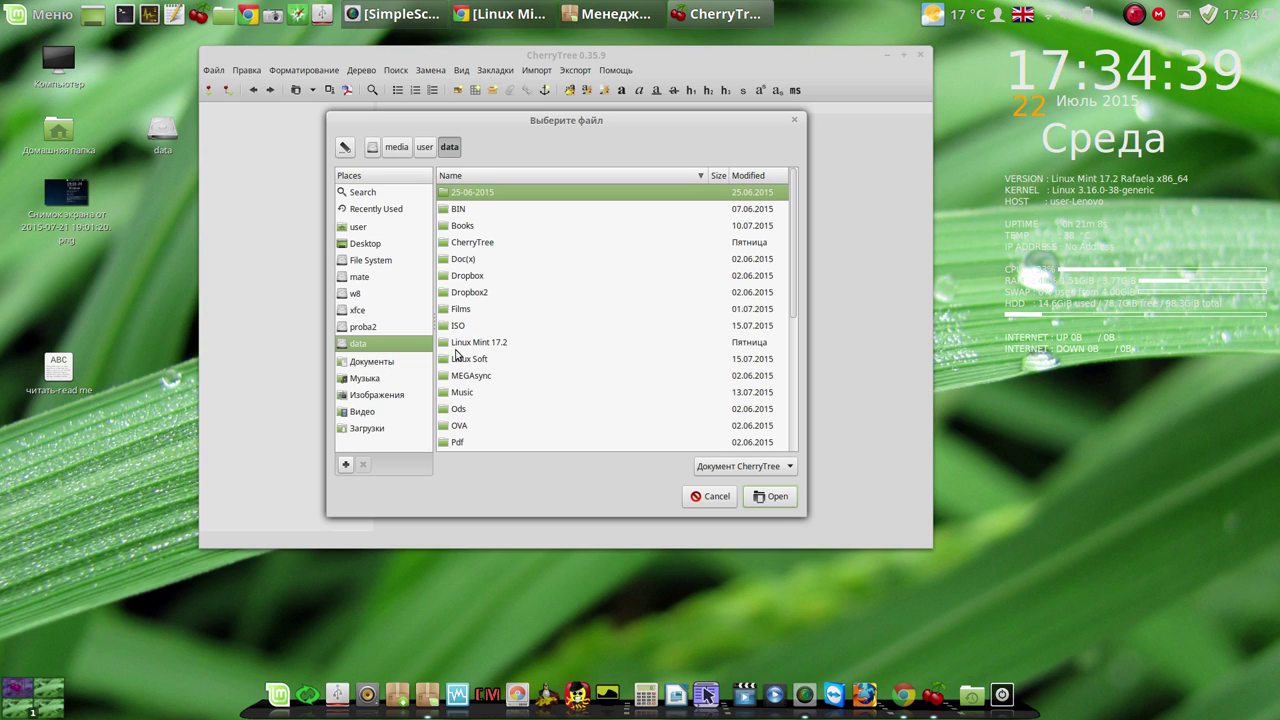
double_click(467, 245)
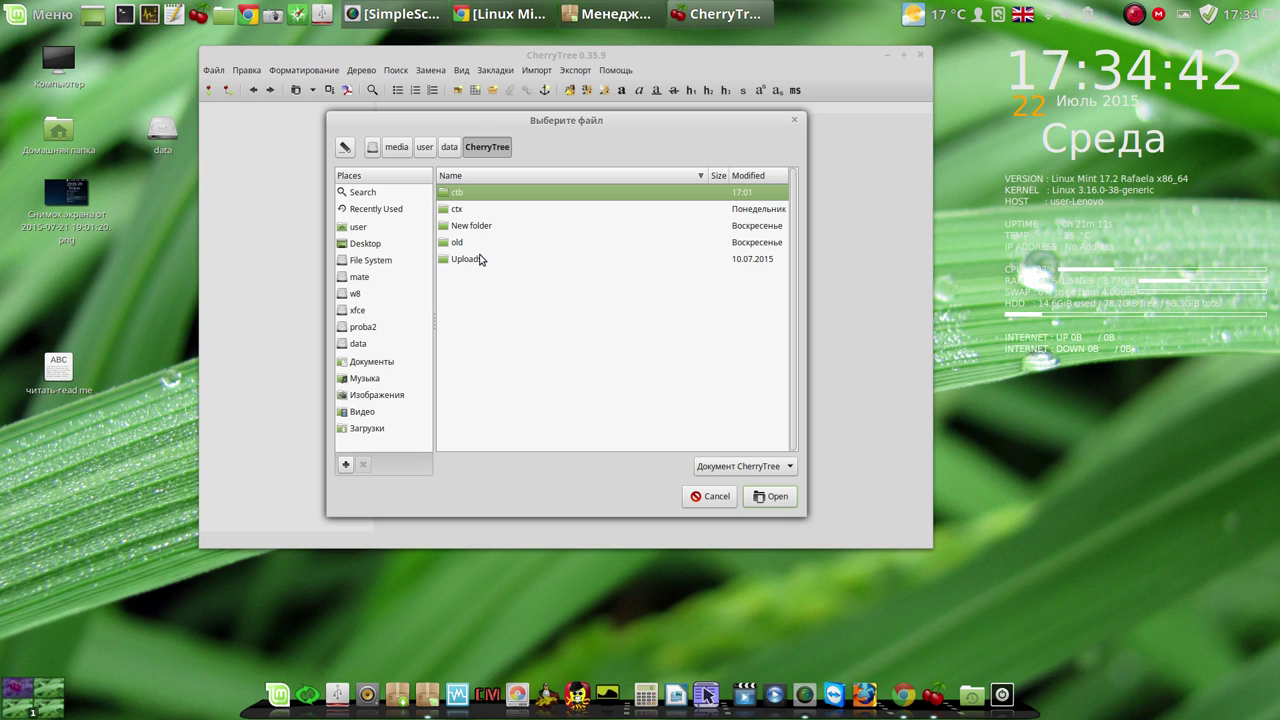
double_click(445, 193)
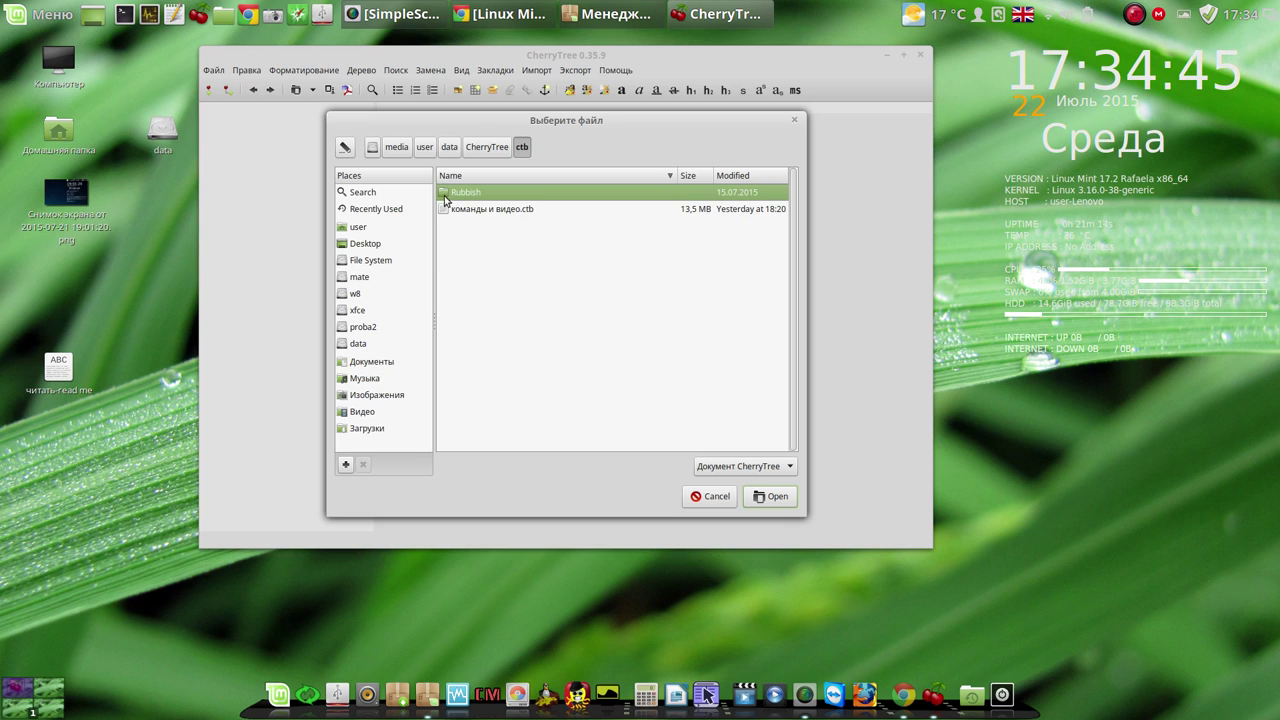
double_click(470, 209)
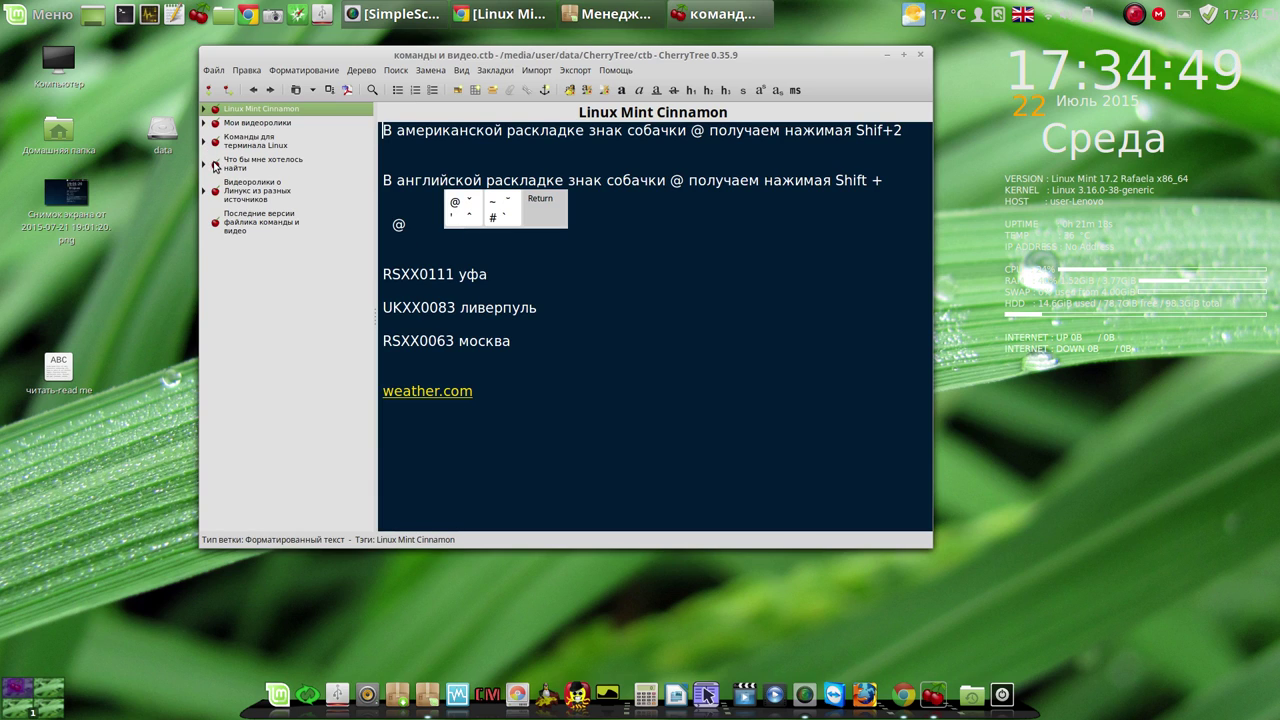
- Under Мои видеоролики > Программы для Linux и Windows, open the "Будильник - календарь" note and follow its Alarm Clock video link
left_click(204, 122)
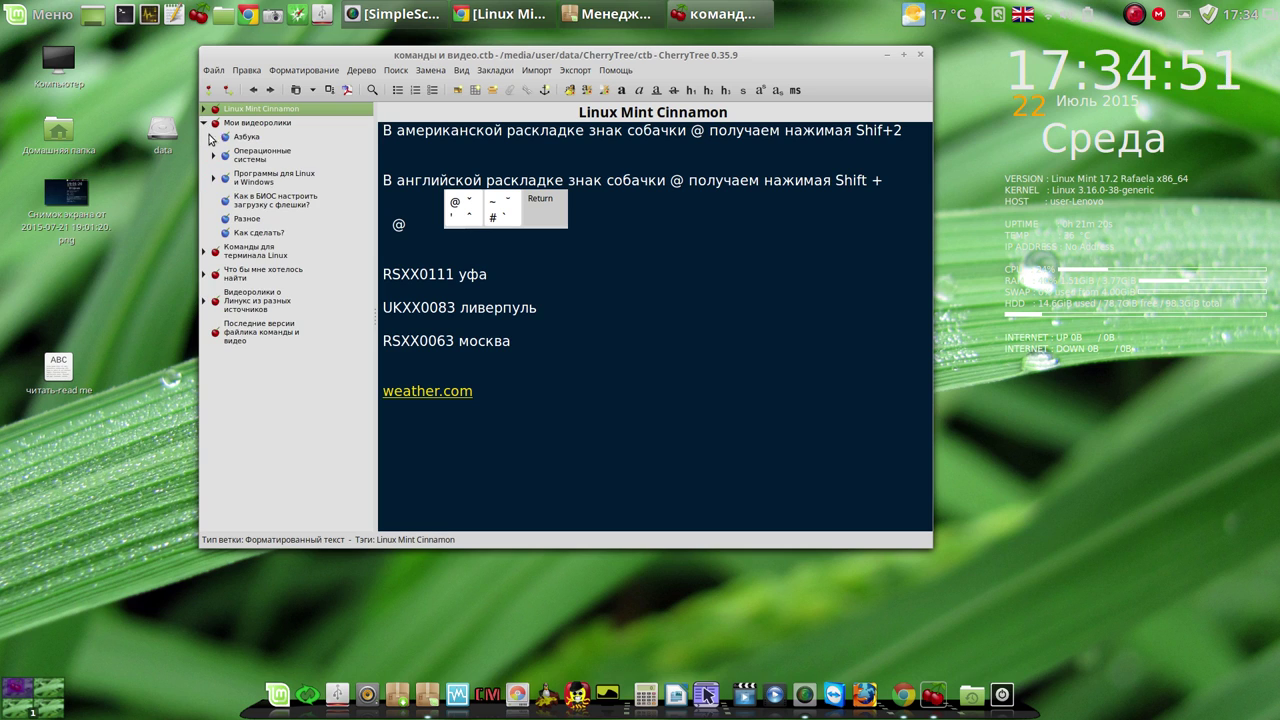
left_click(215, 178)
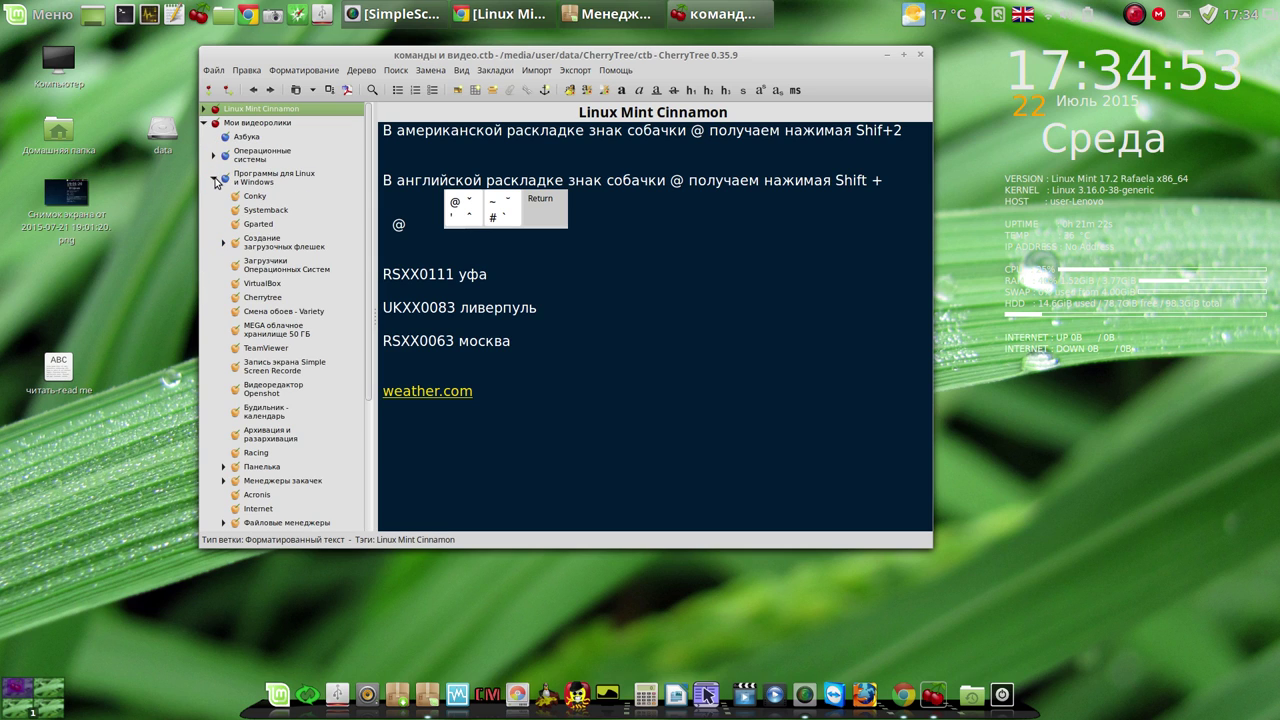
left_click(272, 413)
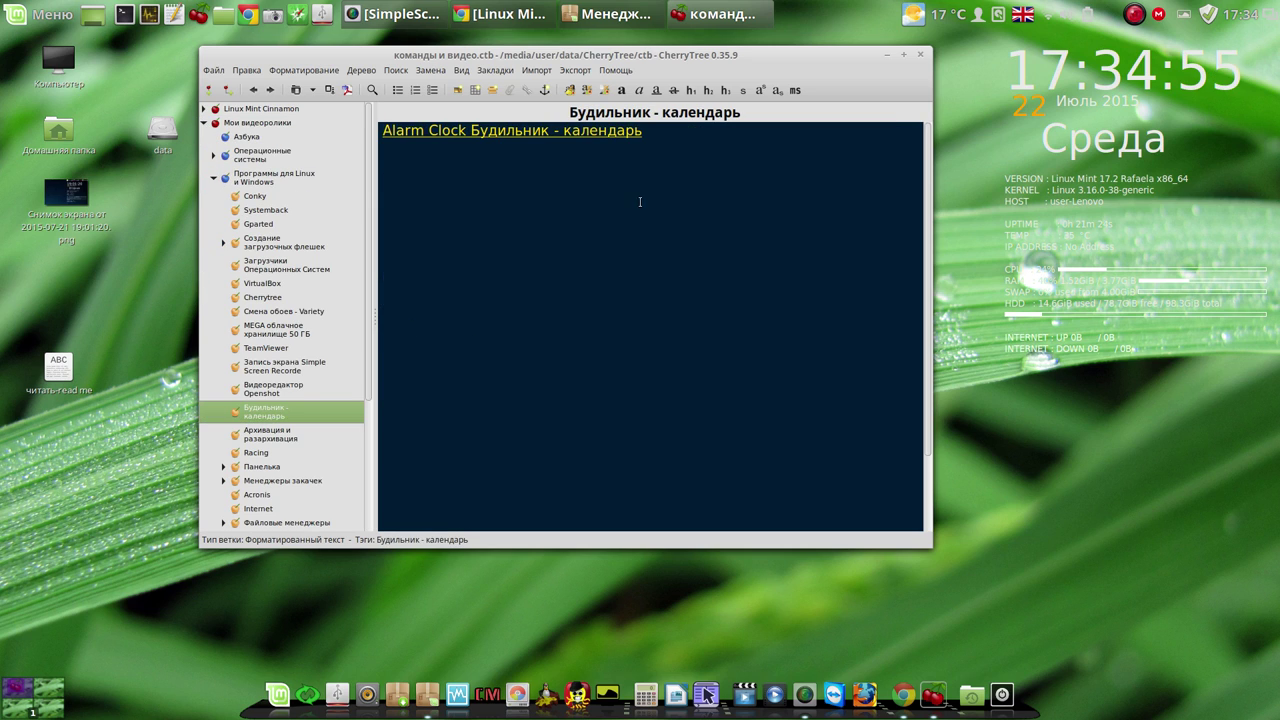
left_click(608, 133)
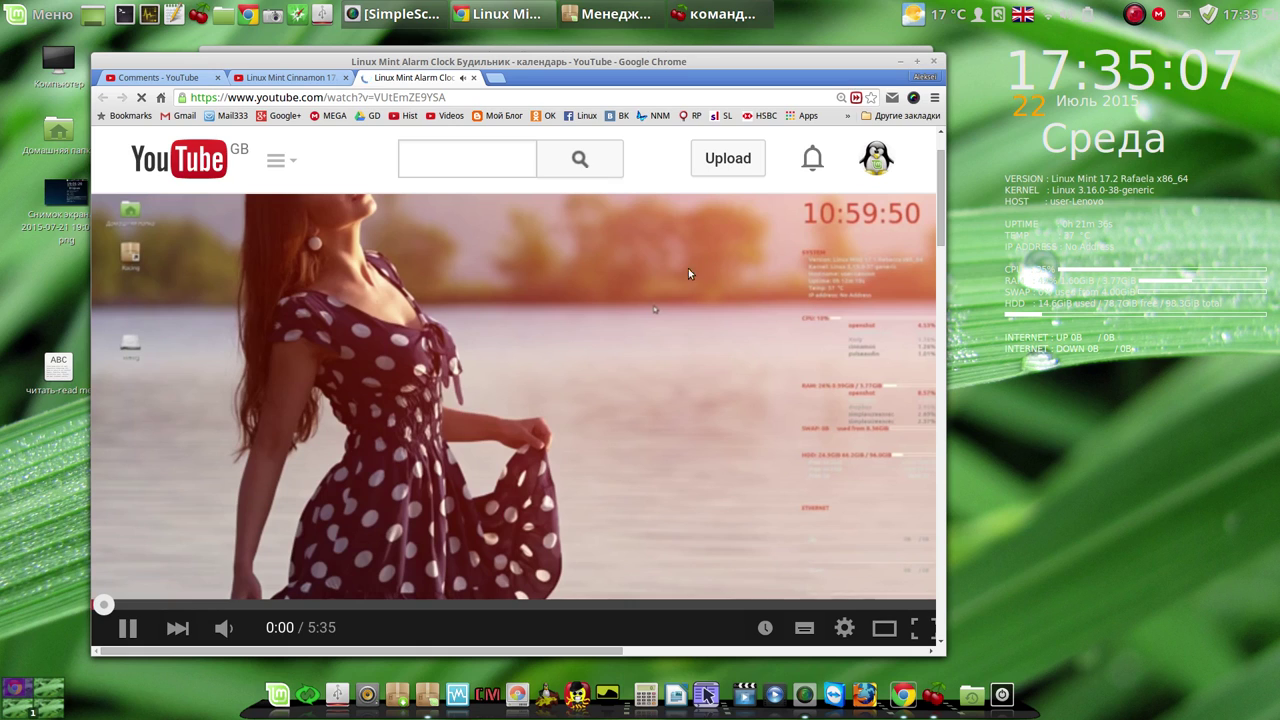
- Pause the Alarm Clock video, look over its title below the player and return to the page's beginning
left_click(129, 627)
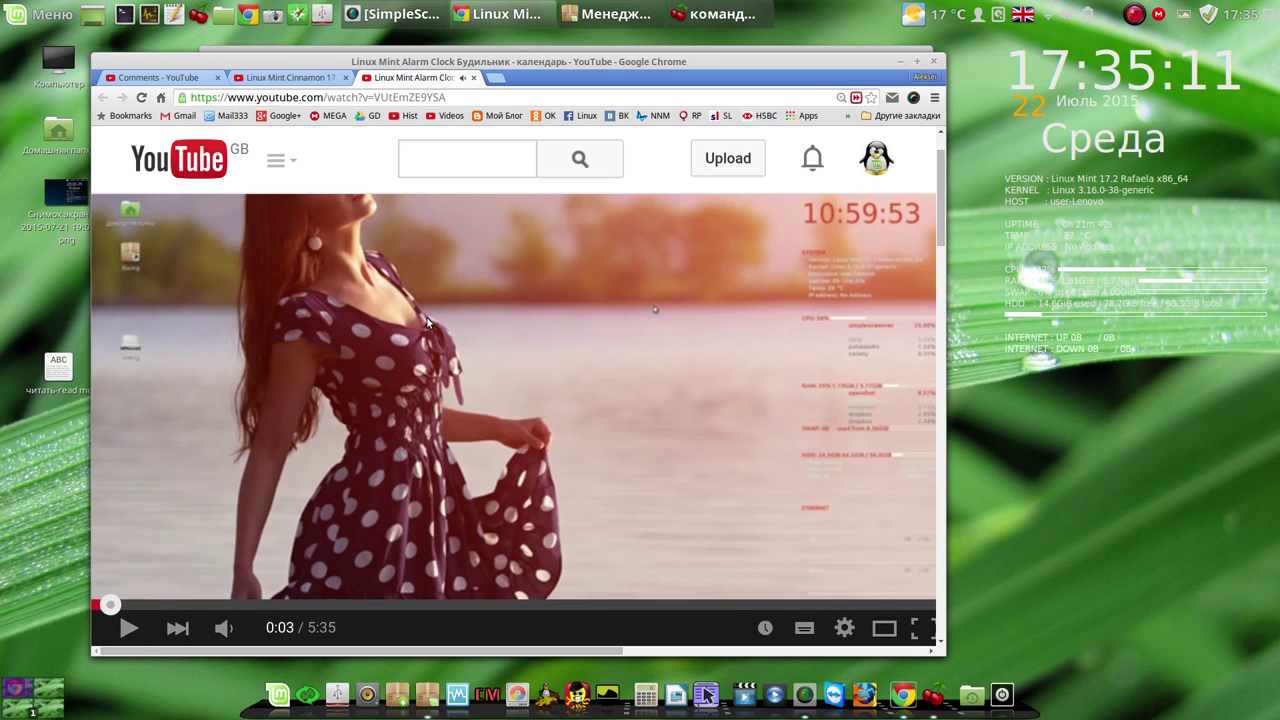
scroll(426, 316, "down", 1)
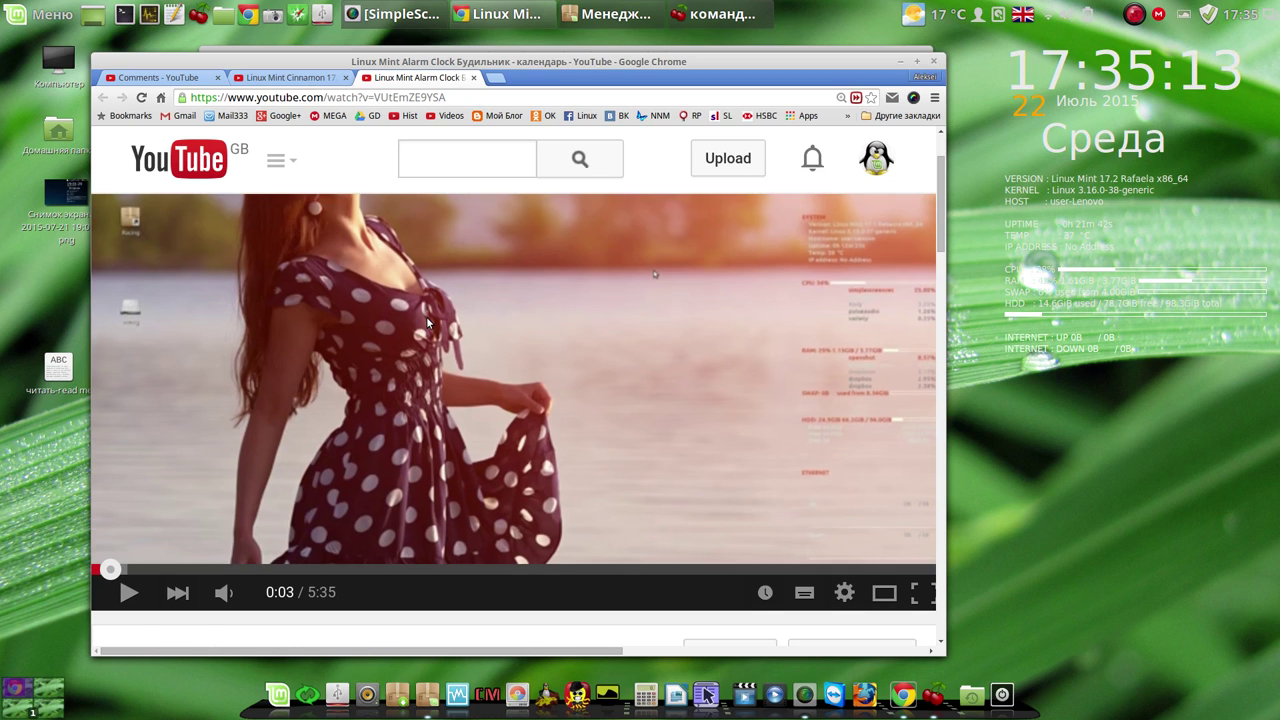
scroll(426, 316, "down", 2)
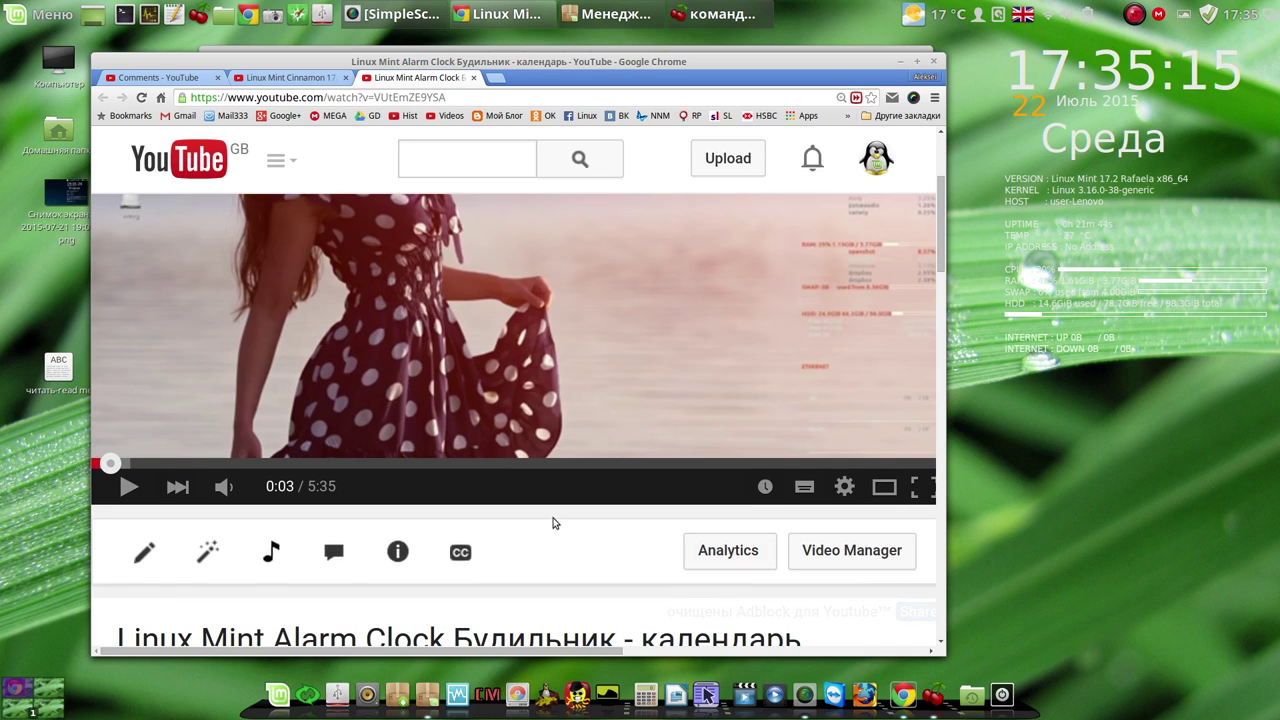
scroll(555, 536, "down", 1)
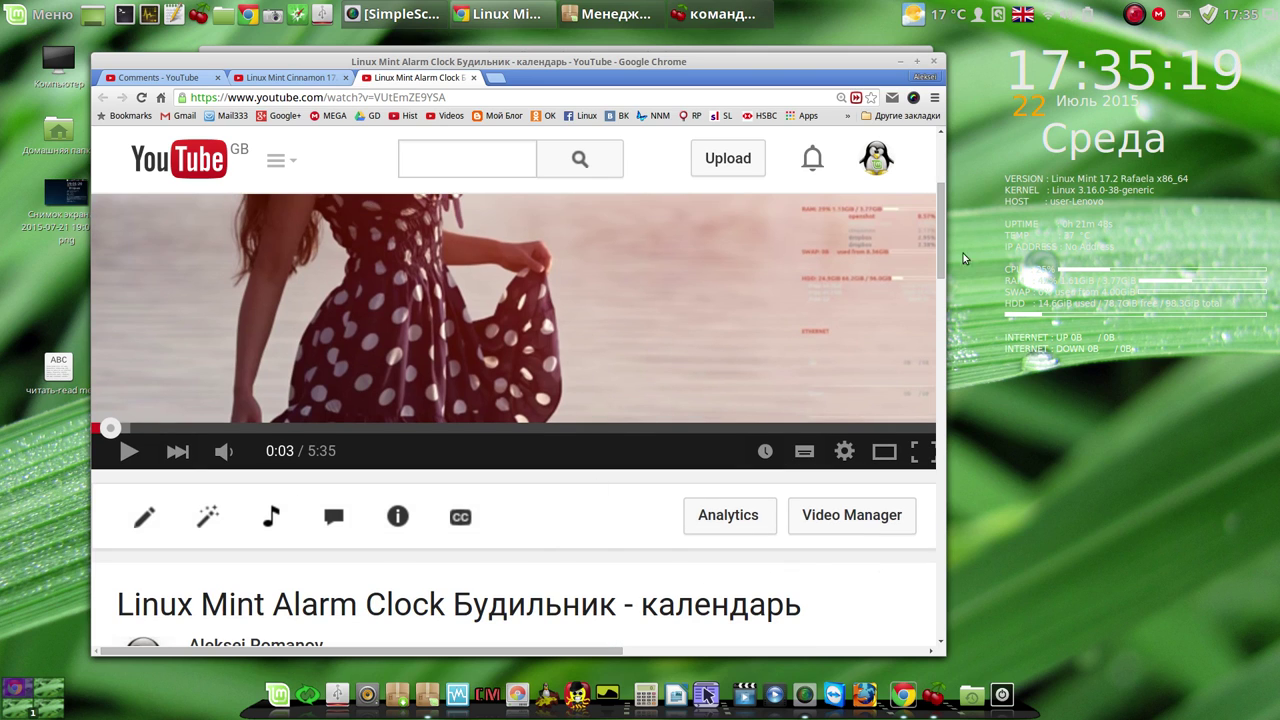
scroll(931, 197, "up", 5)
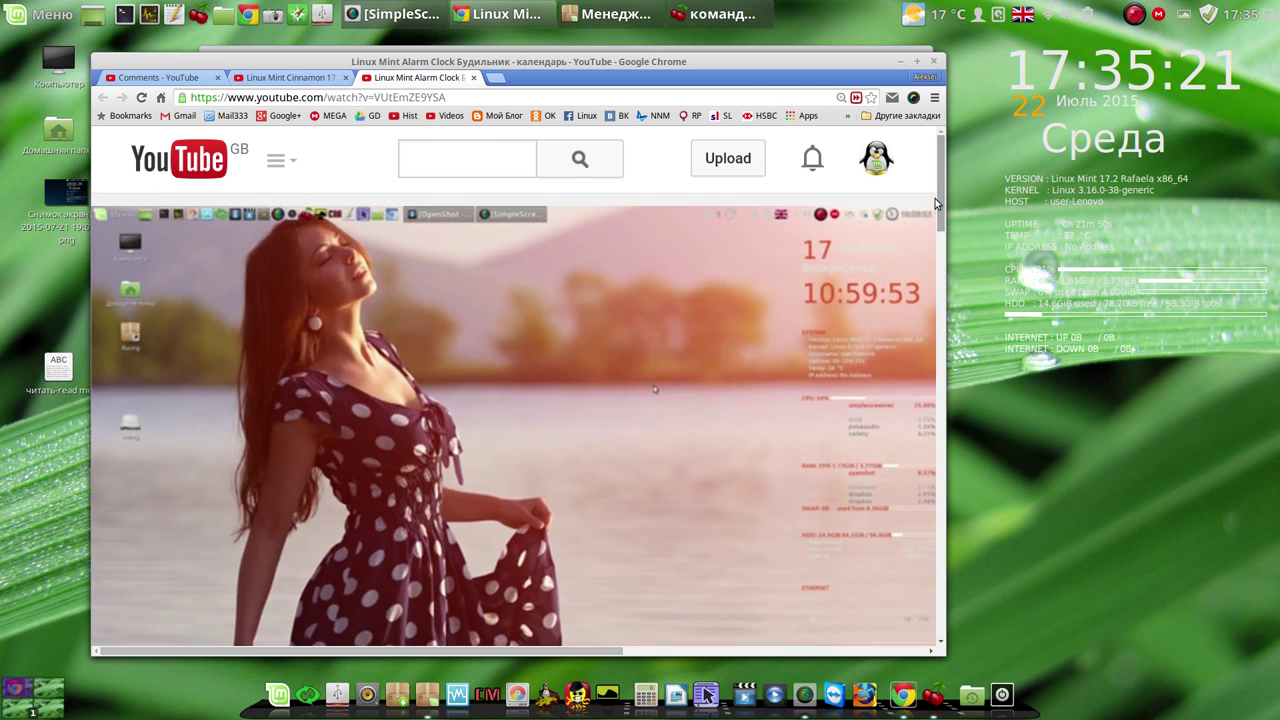
- Minimize the browser and CherryTree windows and close the Software Manager
left_click(900, 62)
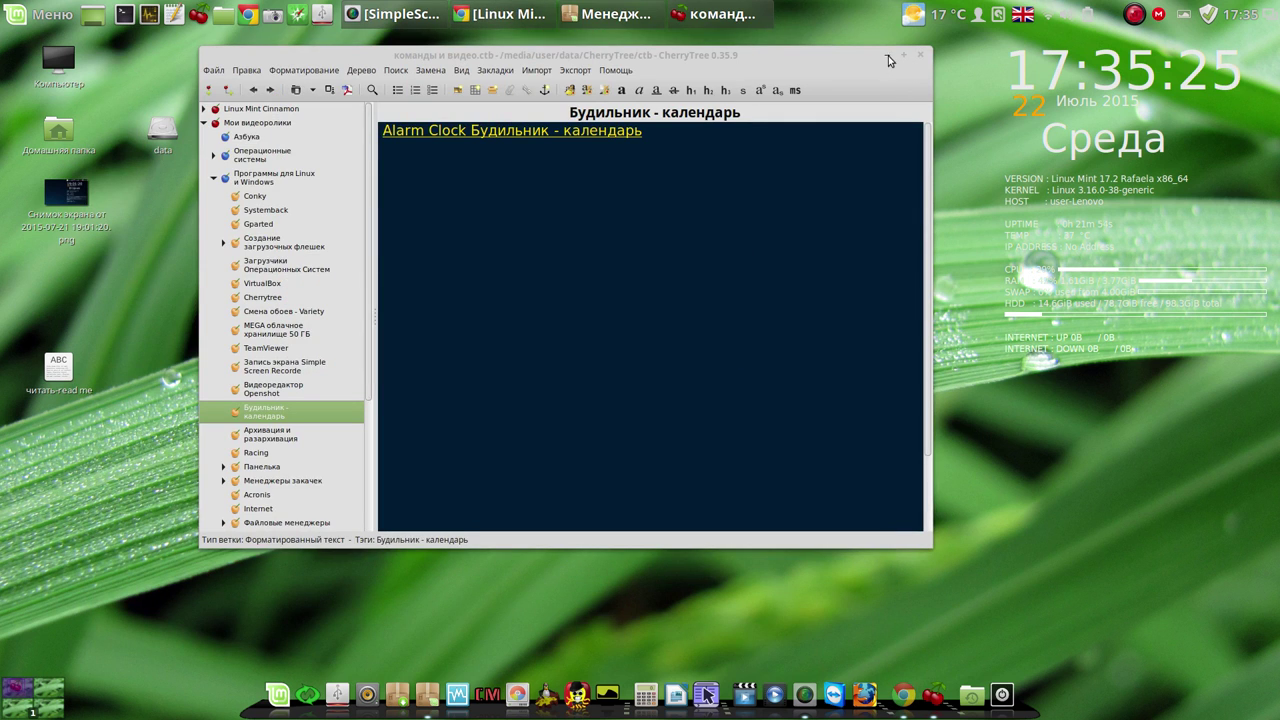
left_click(888, 54)
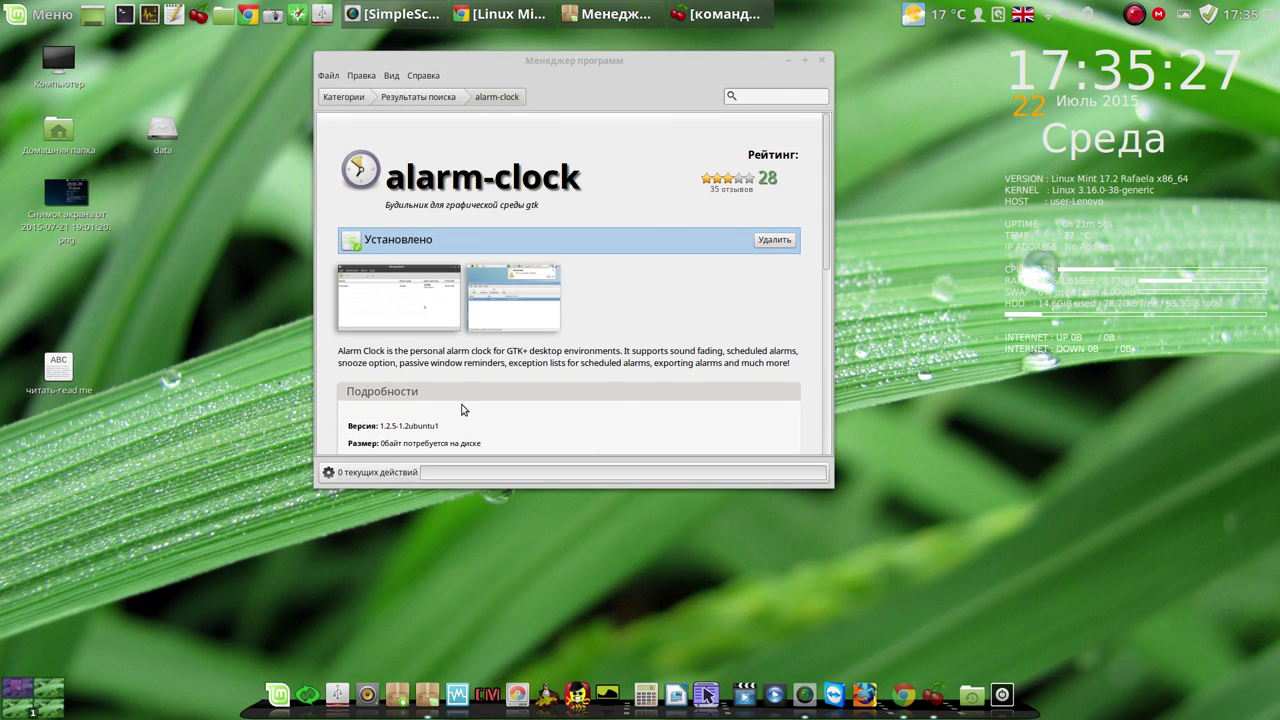
left_click(822, 63)
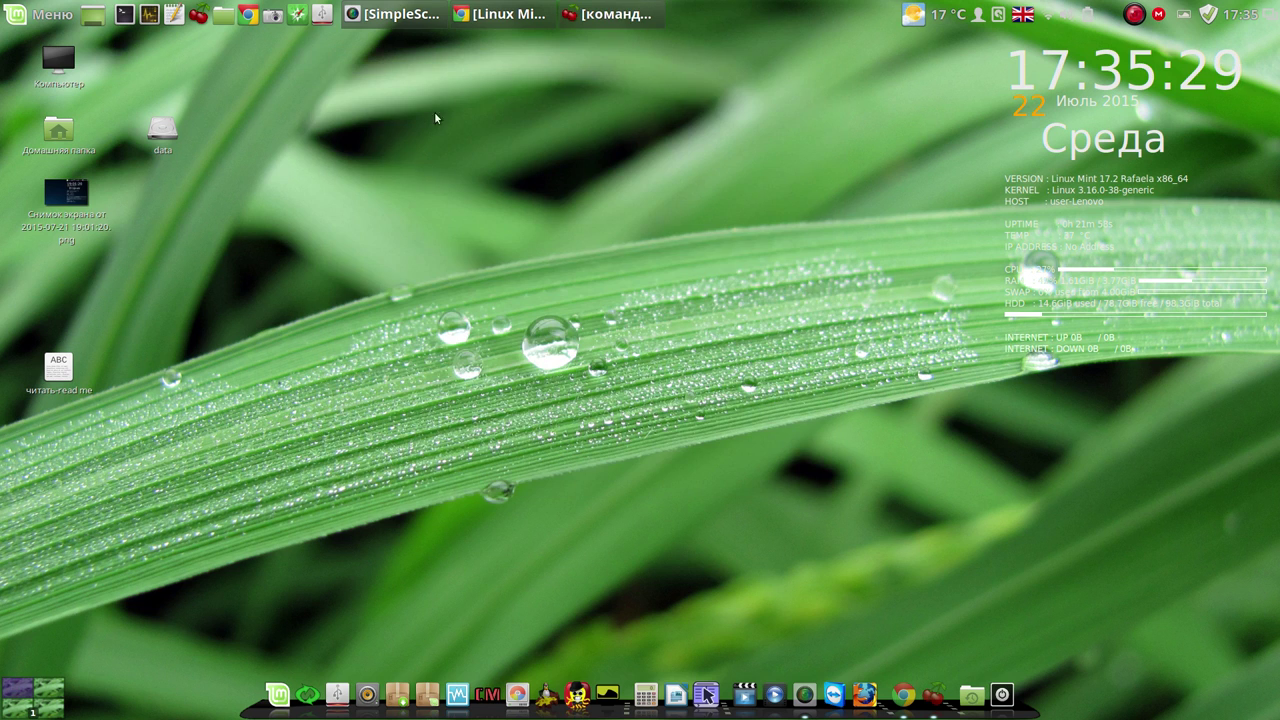
- Add Alarm Clock from the application list to the panel, launch it from there and move its window toward the middle of the desktop
left_click(38, 18)
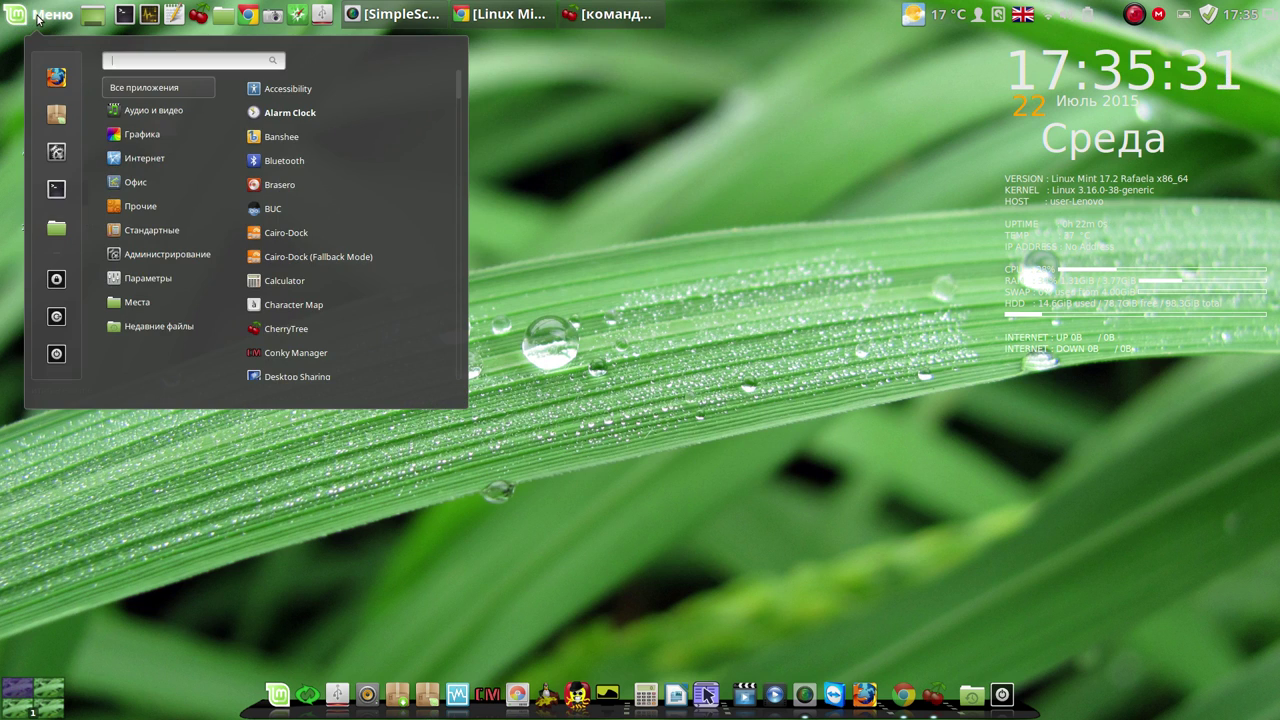
right_click(310, 117)
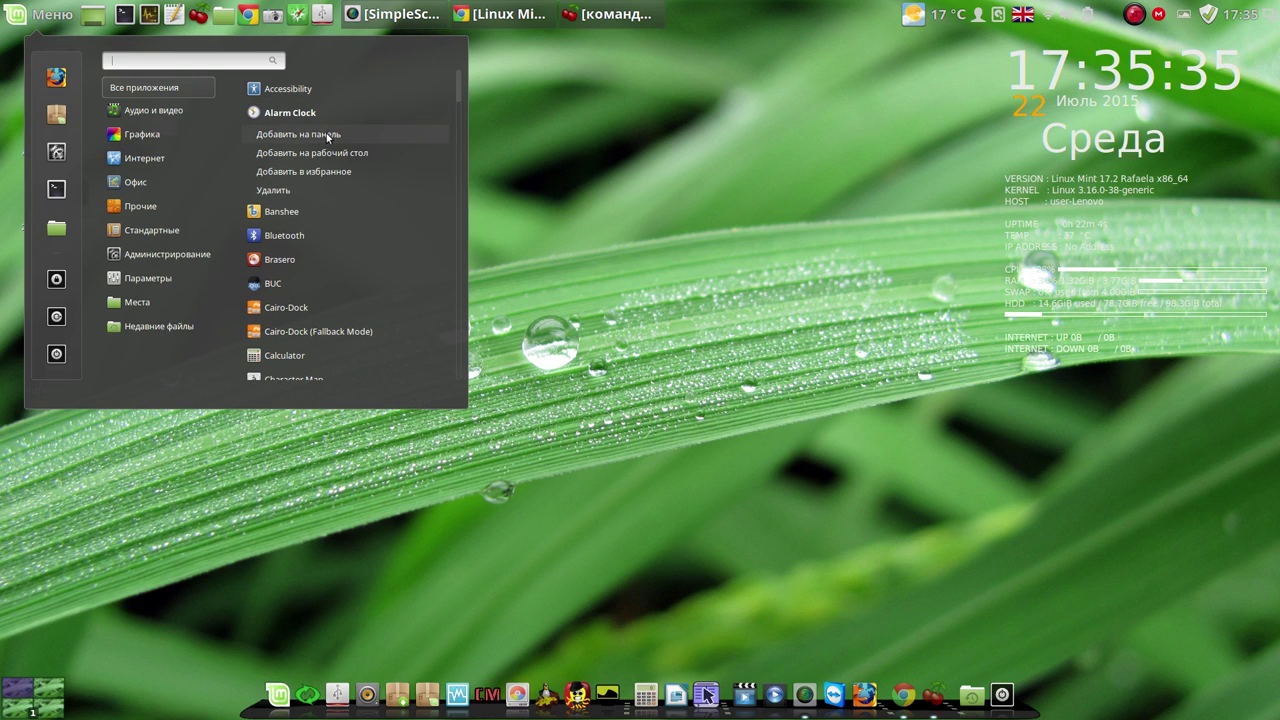
left_click(329, 134)
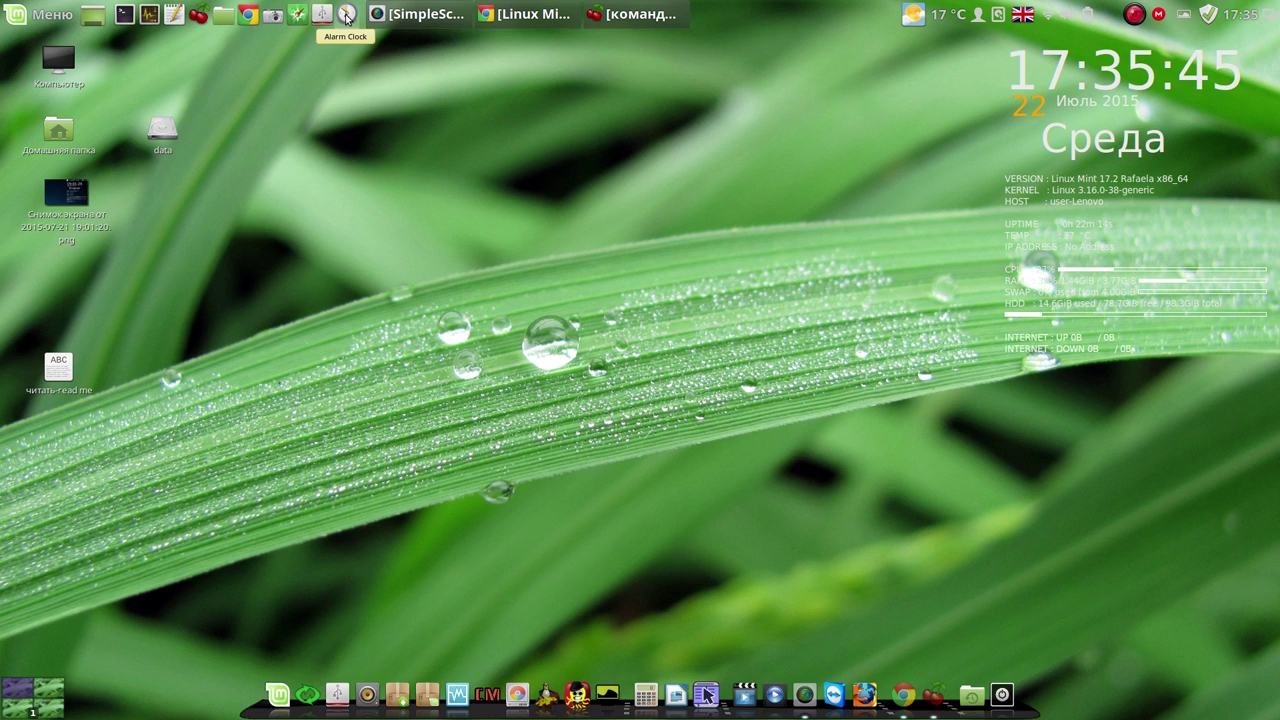
left_click(345, 16)
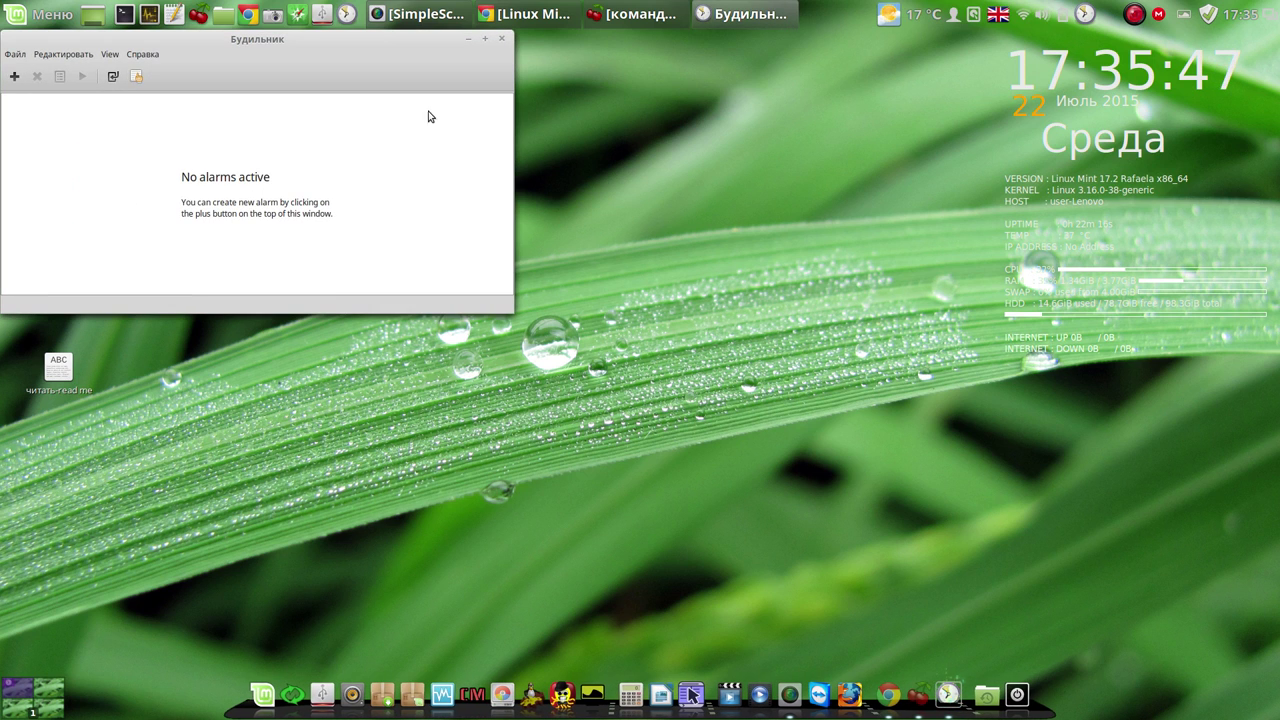
left_click_drag(406, 43, 878, 65)
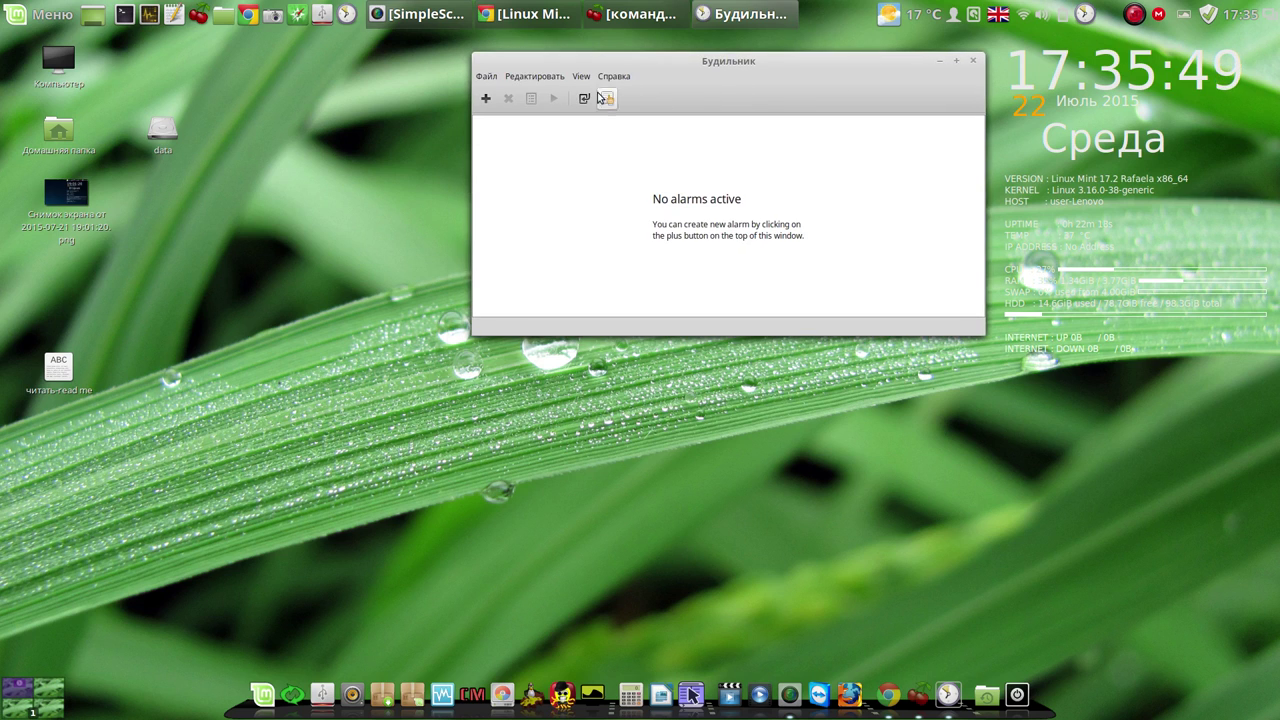
- Enable starting Alarm Clock automatically with GNOME in its preferences and close the alarm window
left_click(551, 80)
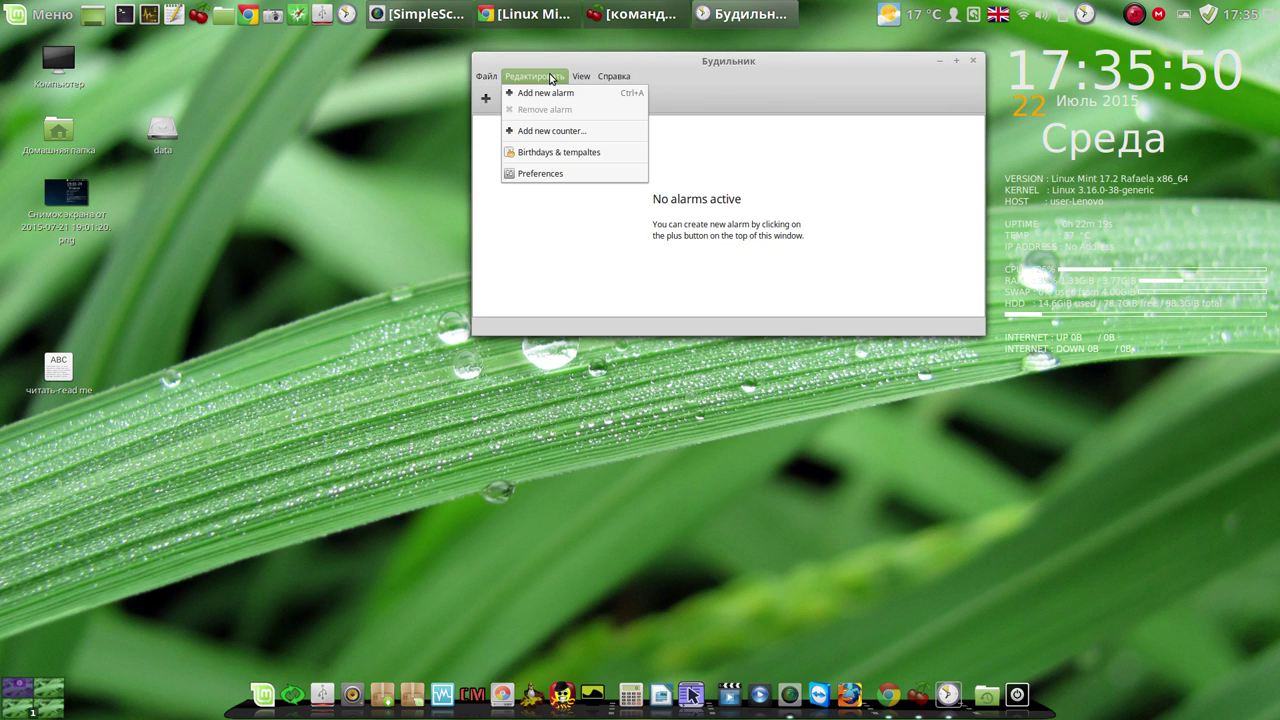
left_click(540, 175)
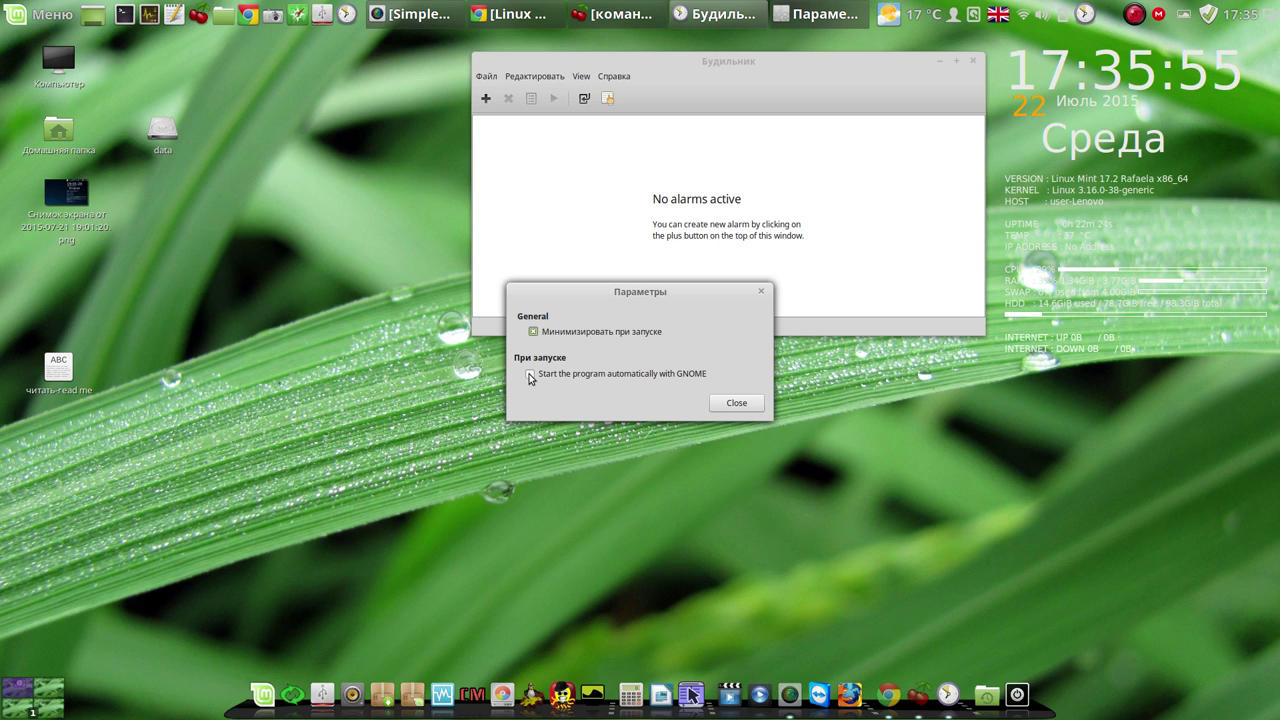
left_click(530, 375)
left_click(737, 403)
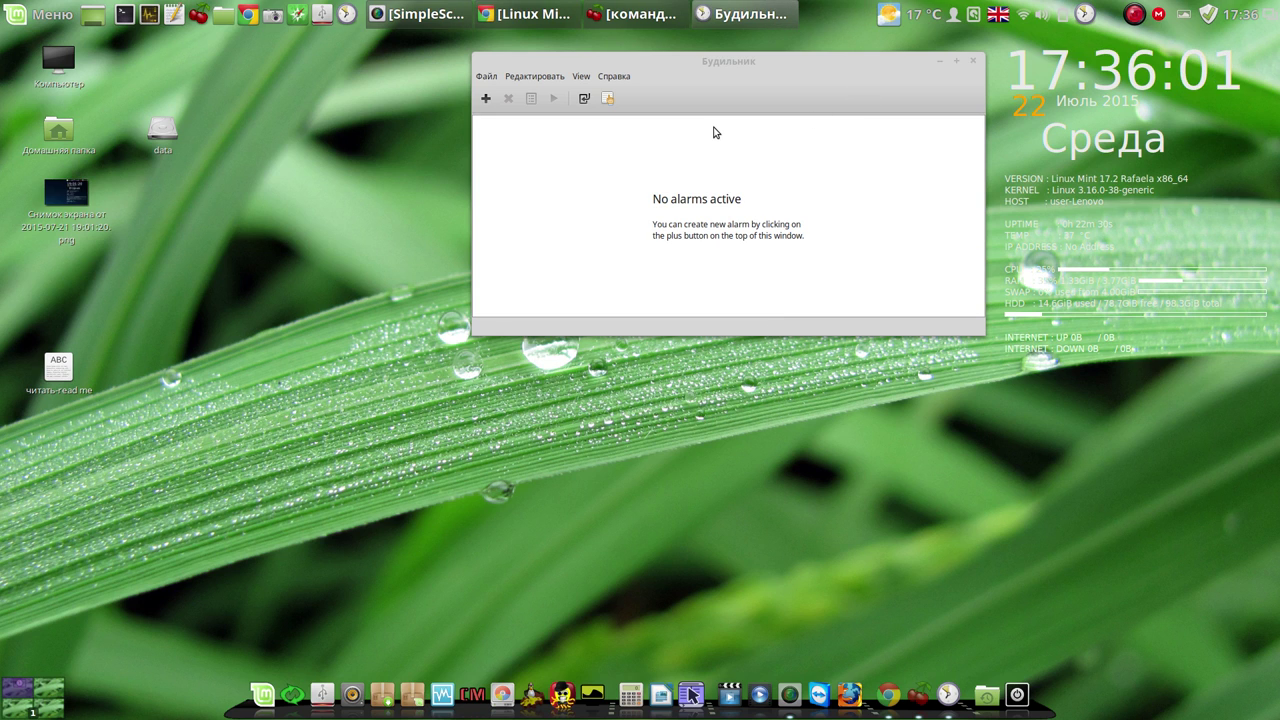
left_click(973, 61)
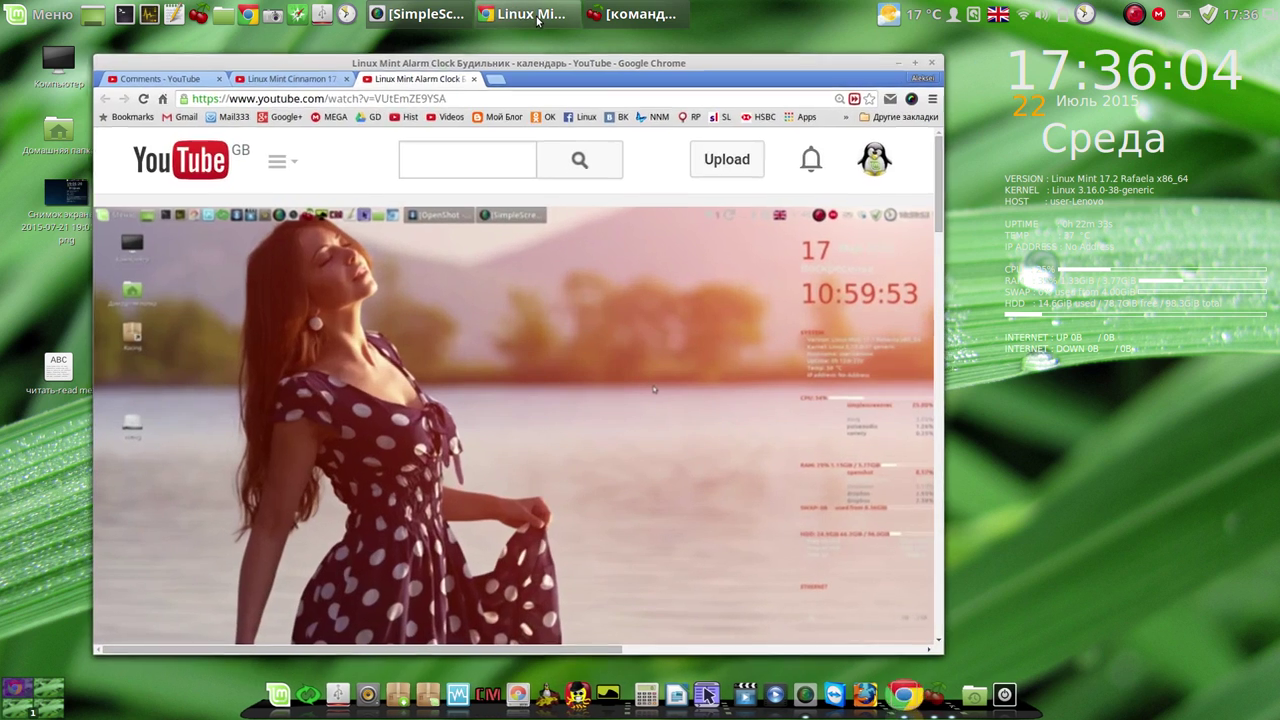
- Review the Alarm Clock video page in the browser, bring up the CherryTree notes and minimize them again
left_click(535, 14)
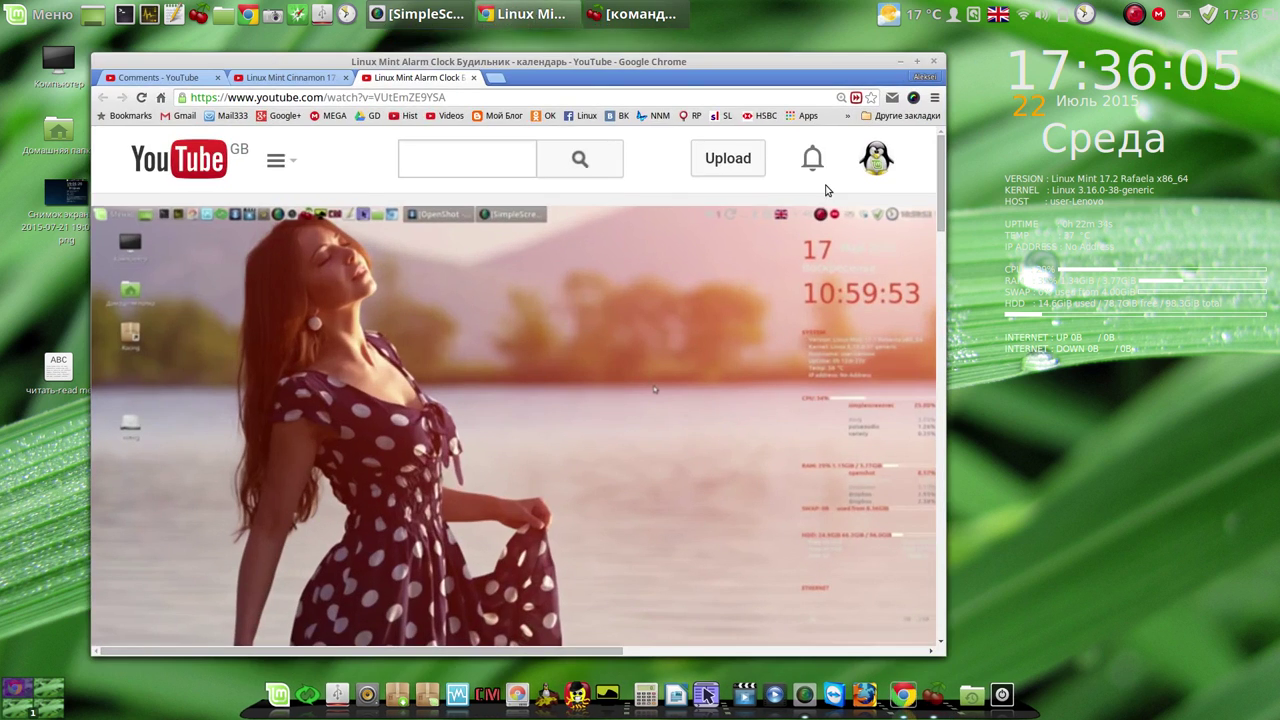
left_click_drag(936, 168, 951, 243)
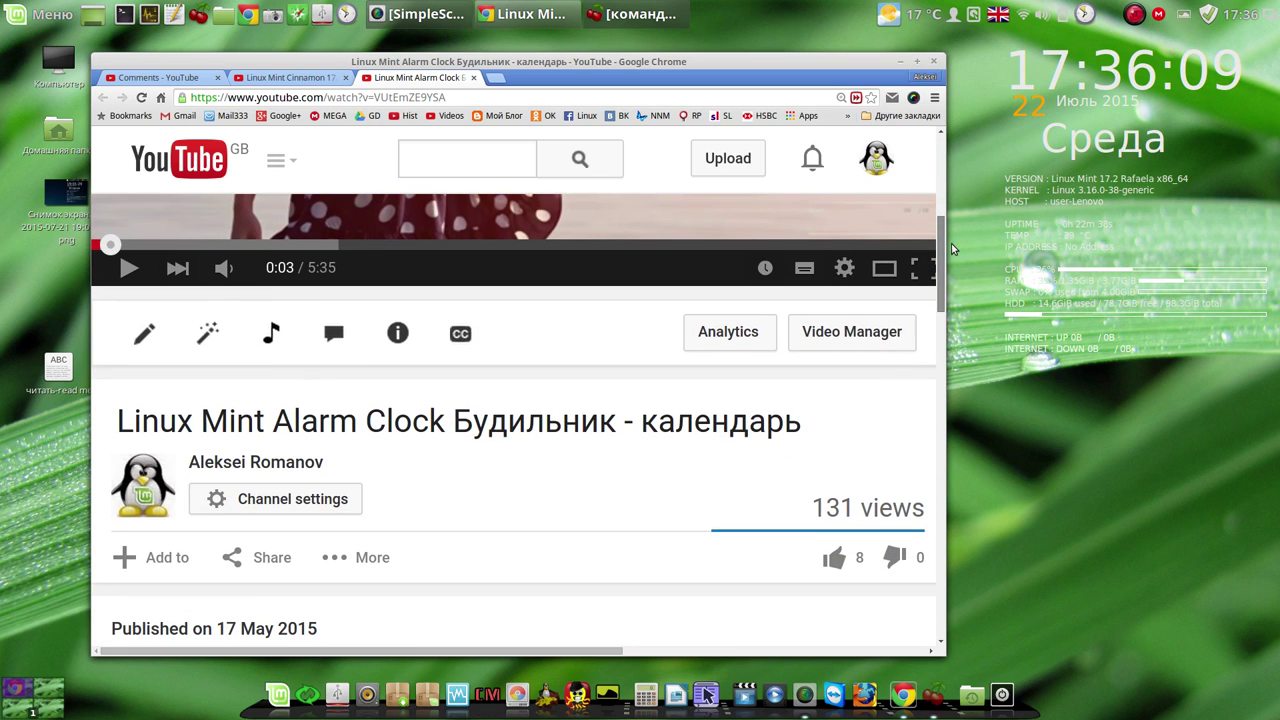
left_click_drag(952, 243, 970, 136)
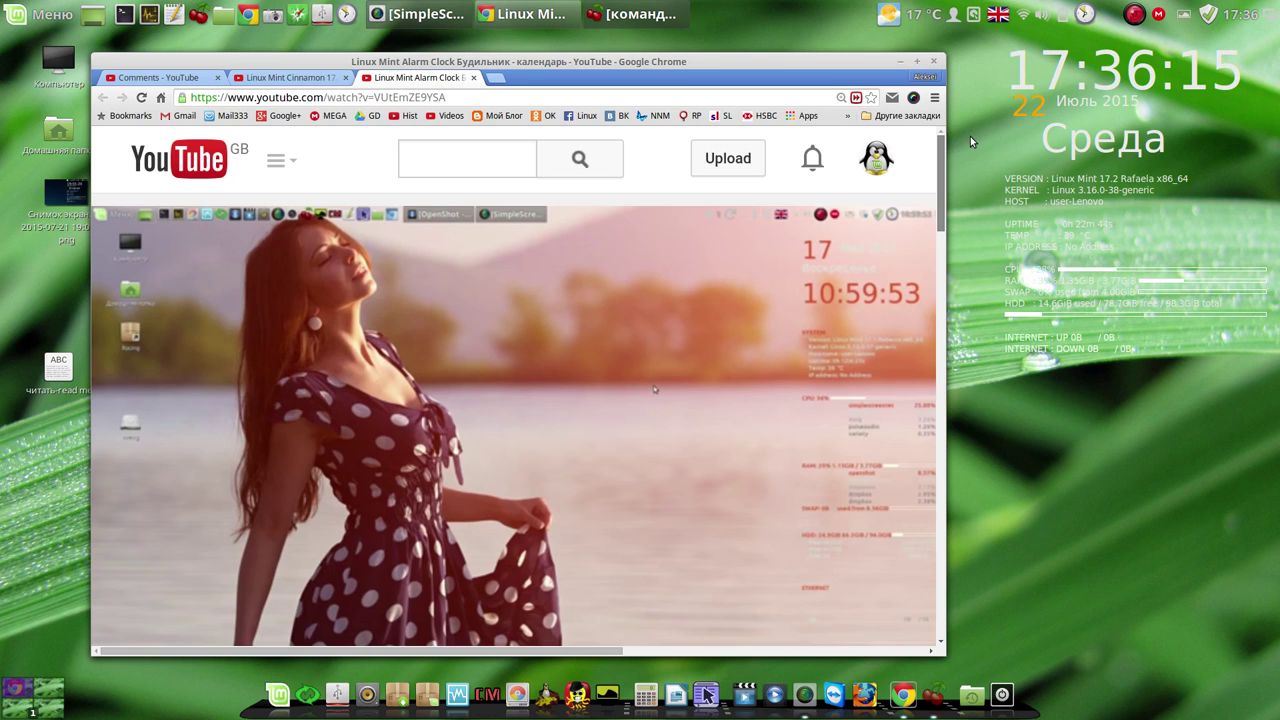
left_click(640, 15)
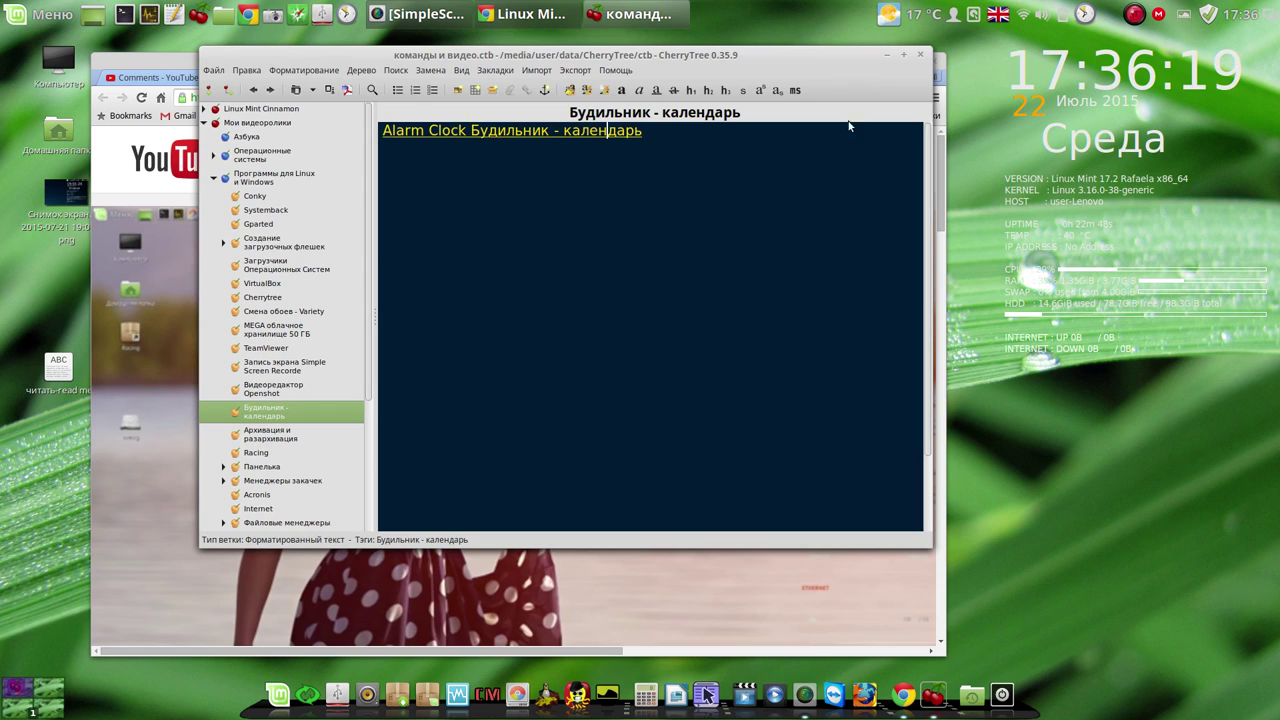
left_click(921, 57)
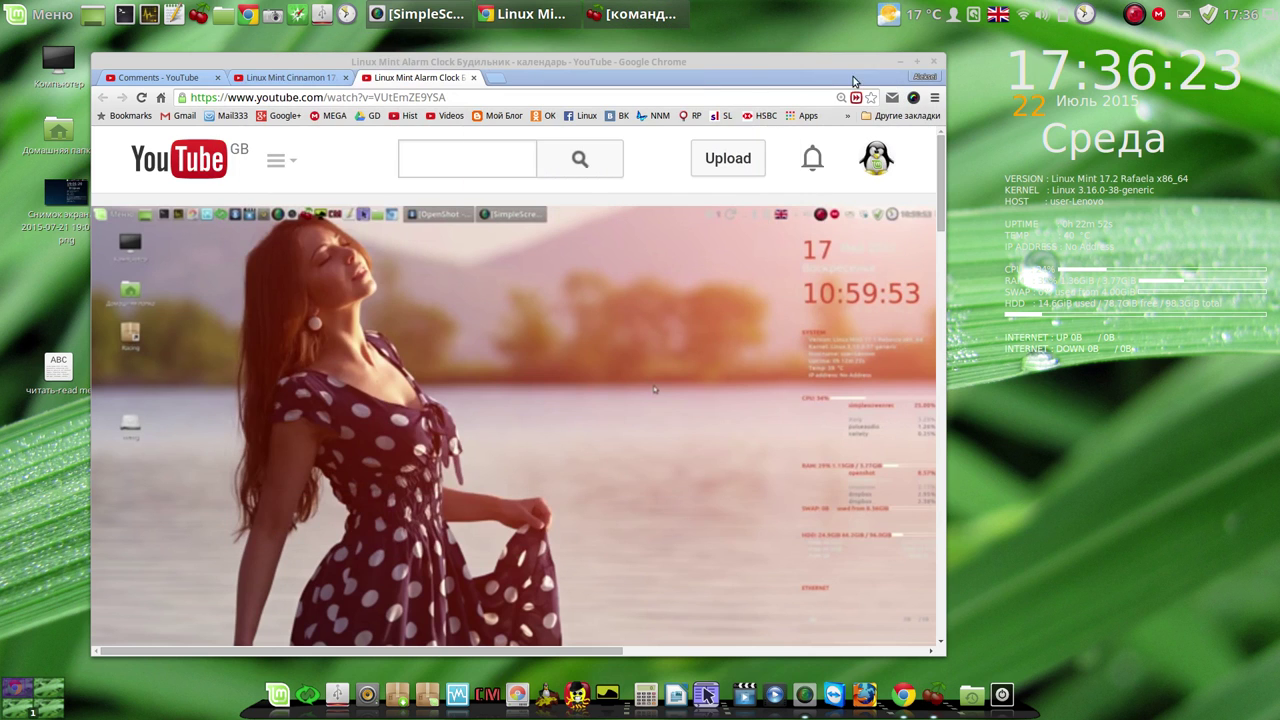
- Return to the Linux Mint Cinnamon 17.2 video page with the viewer's comment and go back to its beginning
left_click(288, 77)
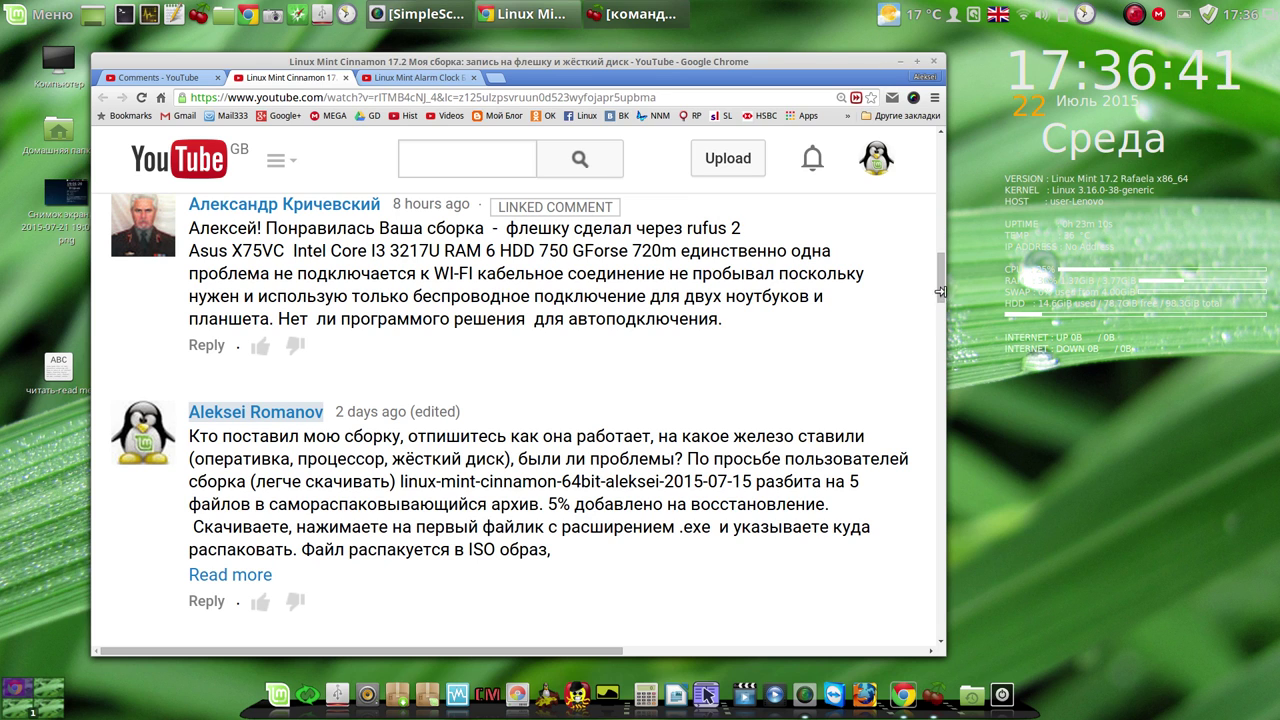
scroll(943, 270, "up", 5)
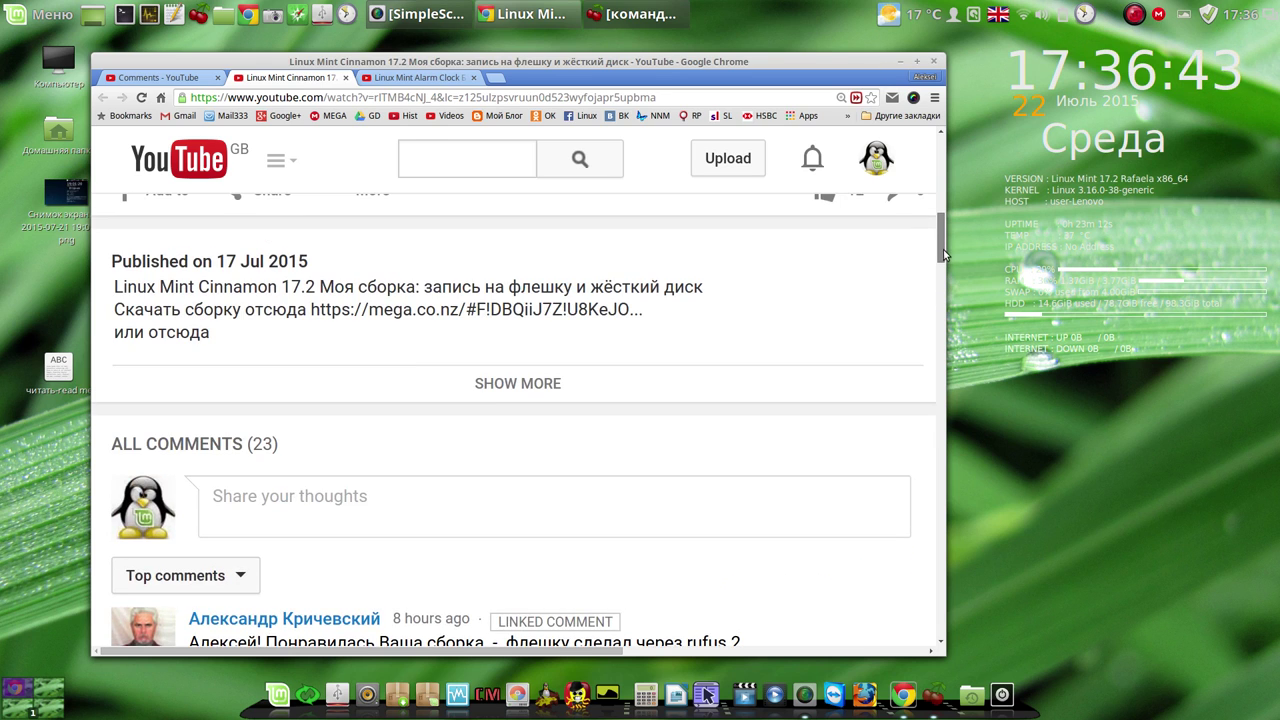
left_click_drag(943, 255, 952, 151)
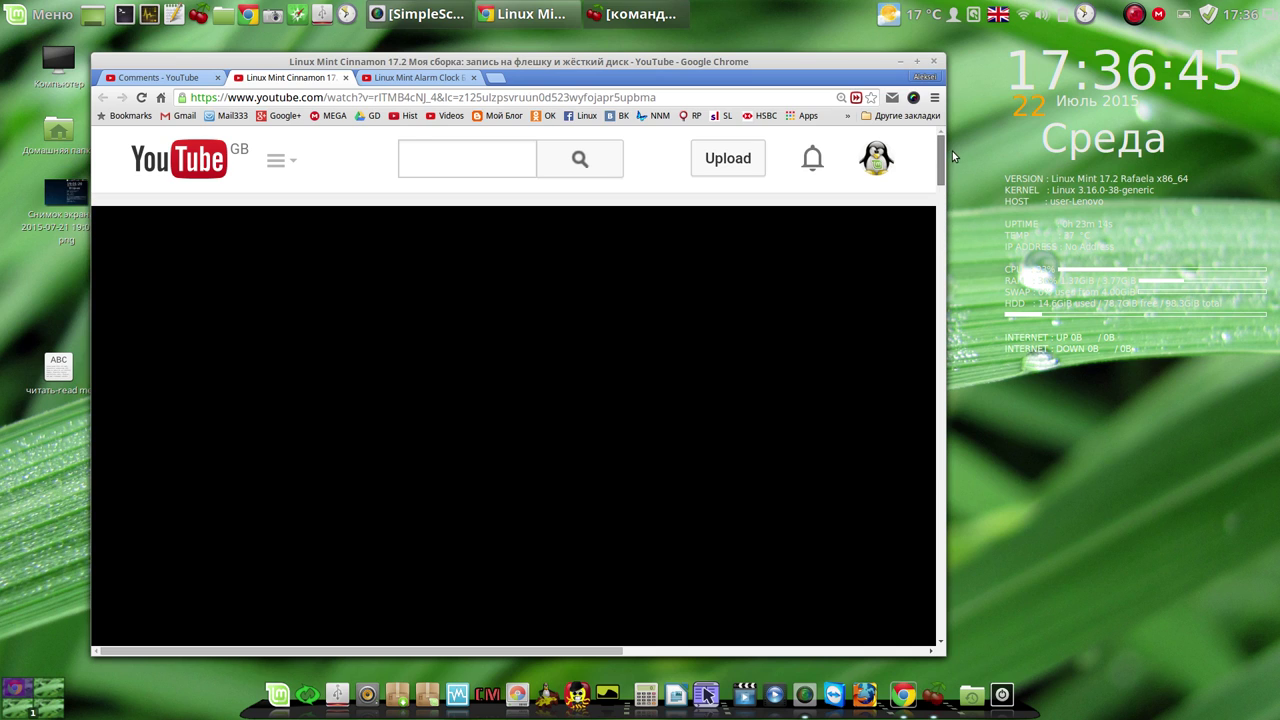